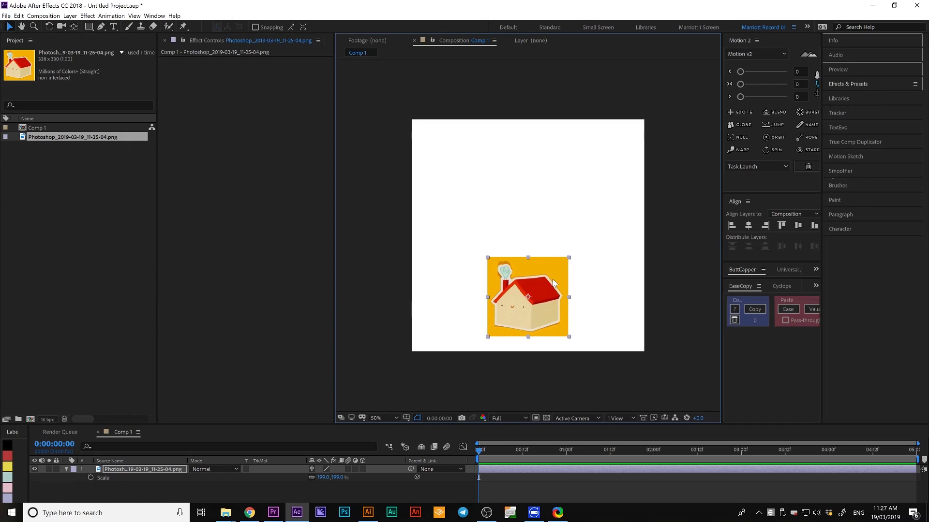
Nudge the house image to a new spot in the composition
{"action": "mouse_move", "coordinate": [551, 279]}
{"action": "left_mouse_down"}
{"action": "mouse_move", "coordinate": [572, 163]}
{"action": "mouse_move", "coordinate": [551, 283]}
{"action": "mouse_move", "coordinate": [551, 271]}
{"action": "left_mouse_up"}
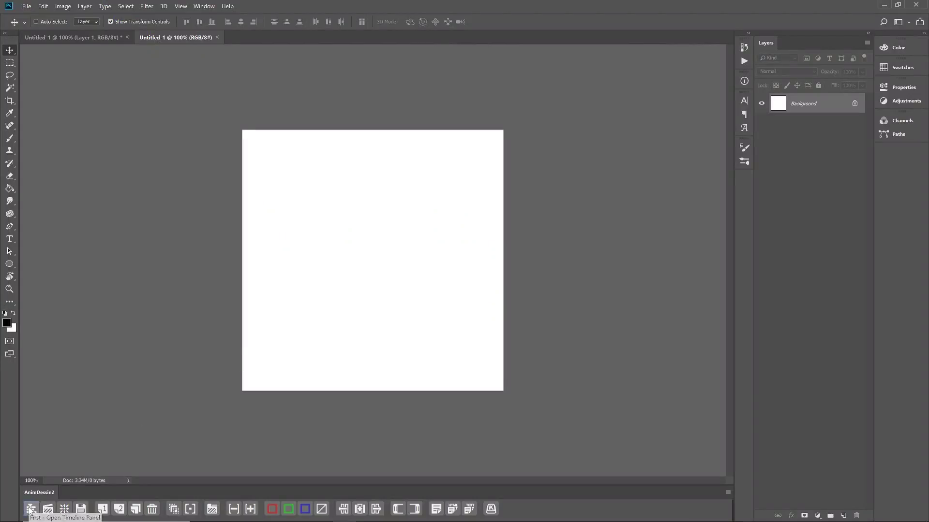
Create a video timeline with an AnimDessin2 animation group holding a first frame, zoomed in
{"action": "left_click", "coordinate": [29, 509]}
{"action": "left_click", "coordinate": [367, 496]}
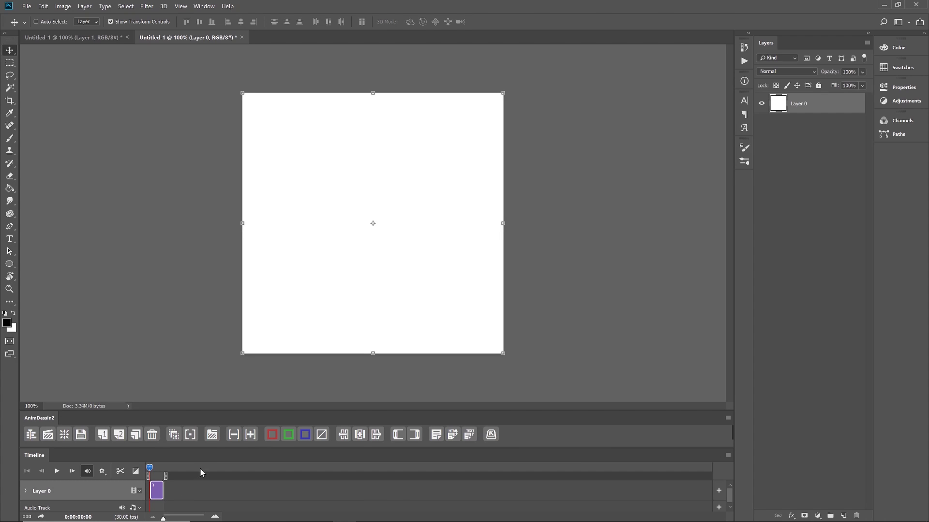
{"action": "left_click", "coordinate": [214, 435]}
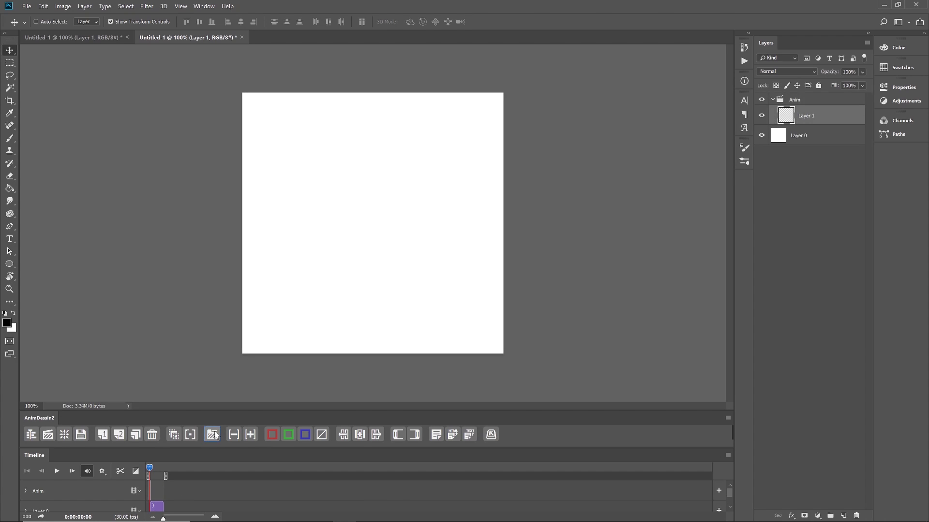
{"action": "left_click_drag", "start_coordinate": [214, 517], "coordinate": [191, 517]}
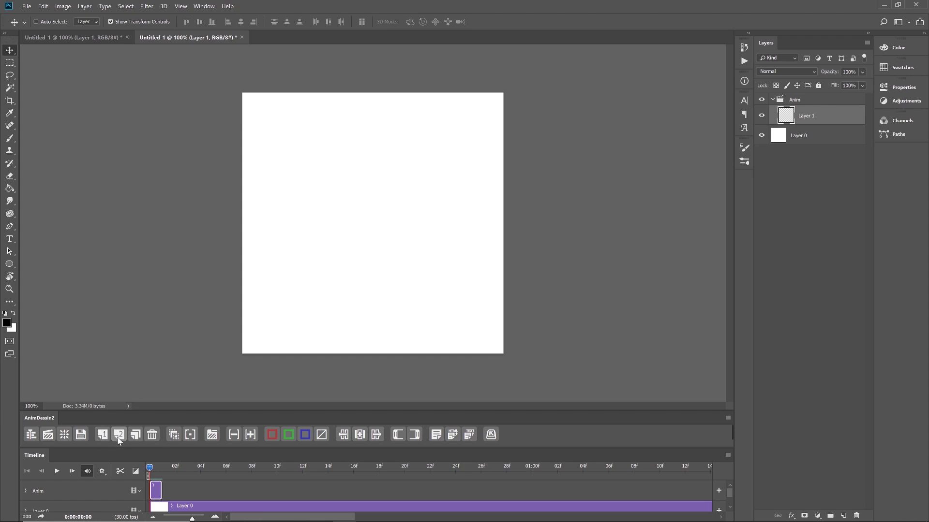
Add three more blank animation frames to the group
{"action": "left_click", "coordinate": [102, 436]}
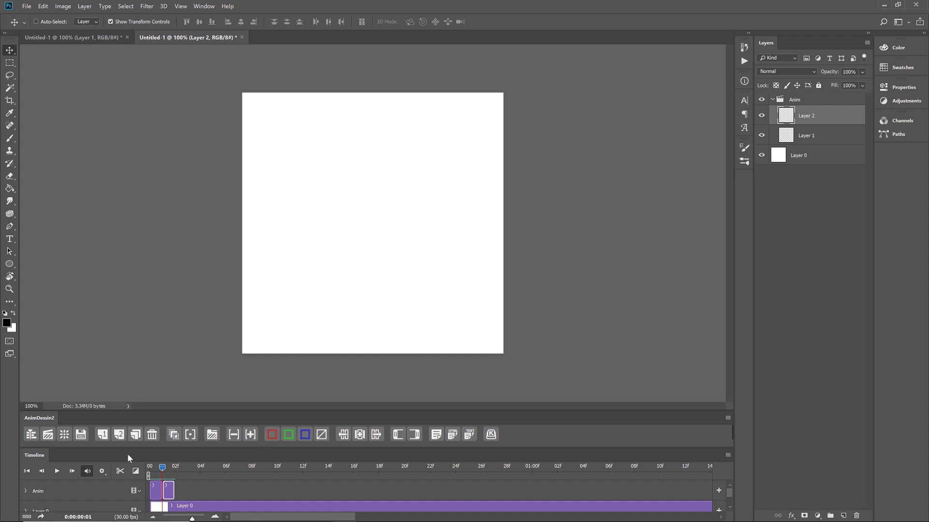
{"action": "left_click", "coordinate": [119, 435]}
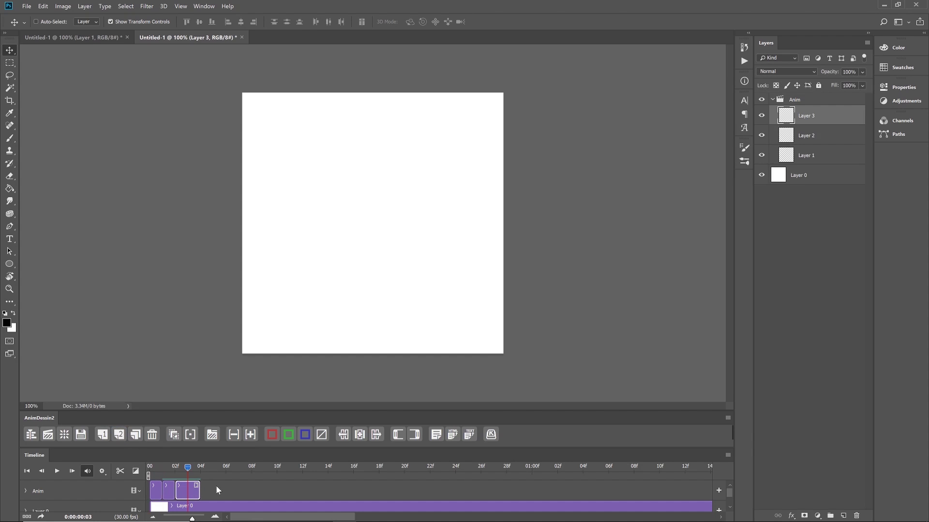
{"action": "left_click", "coordinate": [121, 438]}
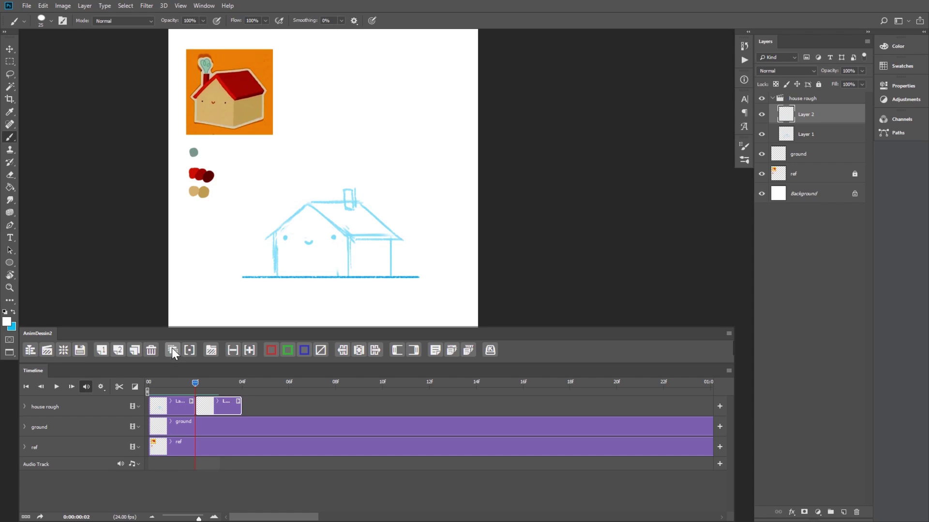
Sketch darker blue lines over the rough house drawing on the current frame
{"action": "left_click", "coordinate": [171, 351]}
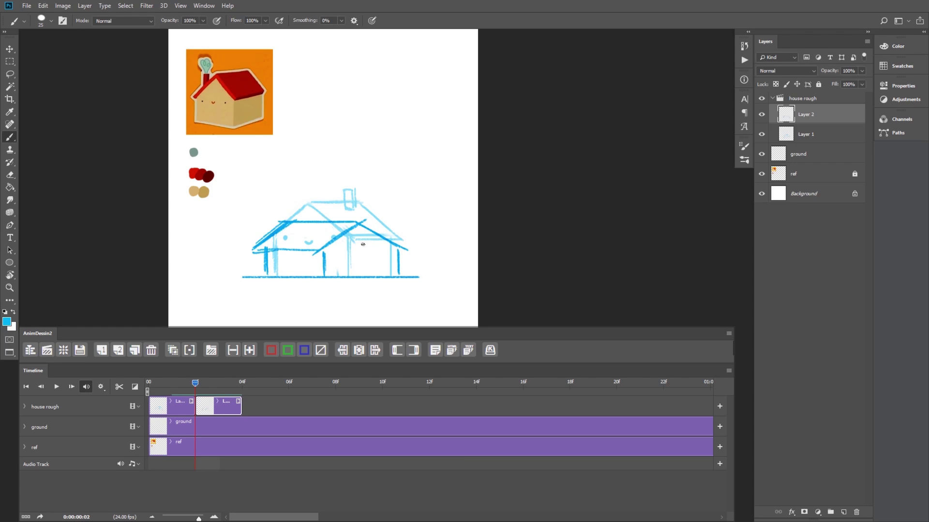
{"action": "left_click", "coordinate": [173, 383]}
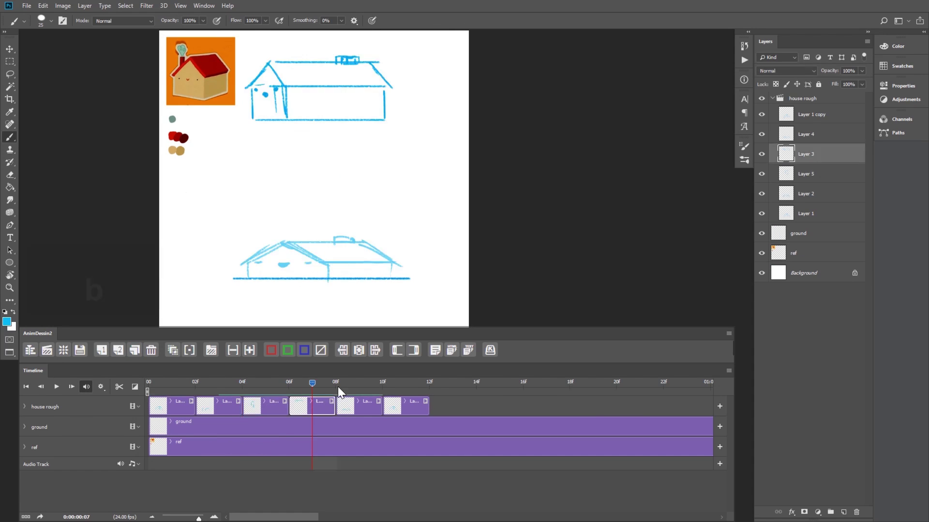
Scrub back and forth through the rough frames to check the house motion
{"action": "left_click_drag", "start_coordinate": [149, 411], "coordinate": [293, 412]}
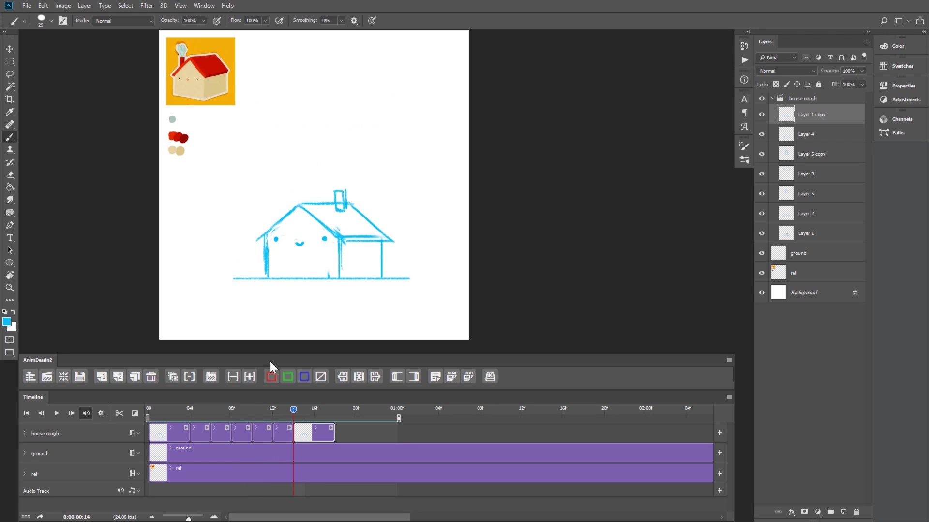
{"action": "left_click_drag", "start_coordinate": [173, 414], "coordinate": [187, 414]}
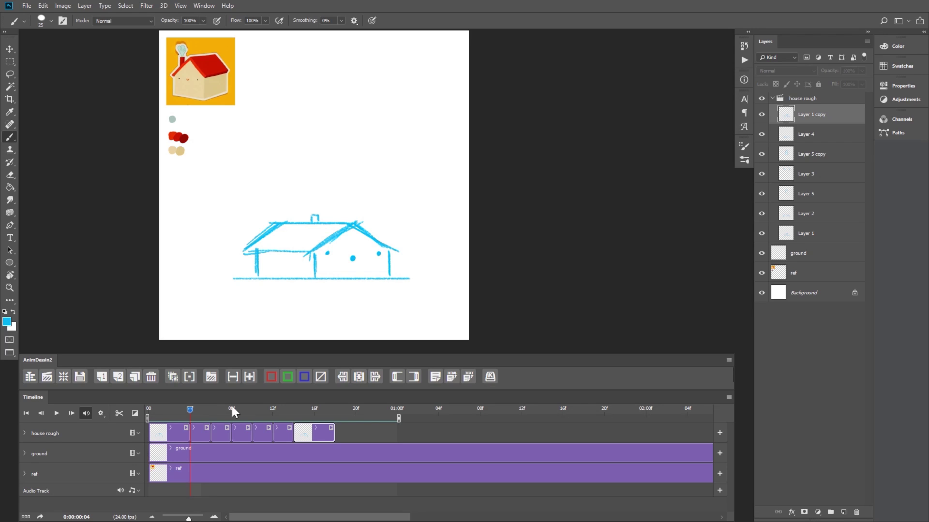
{"action": "left_click_drag", "start_coordinate": [191, 410], "coordinate": [252, 411]}
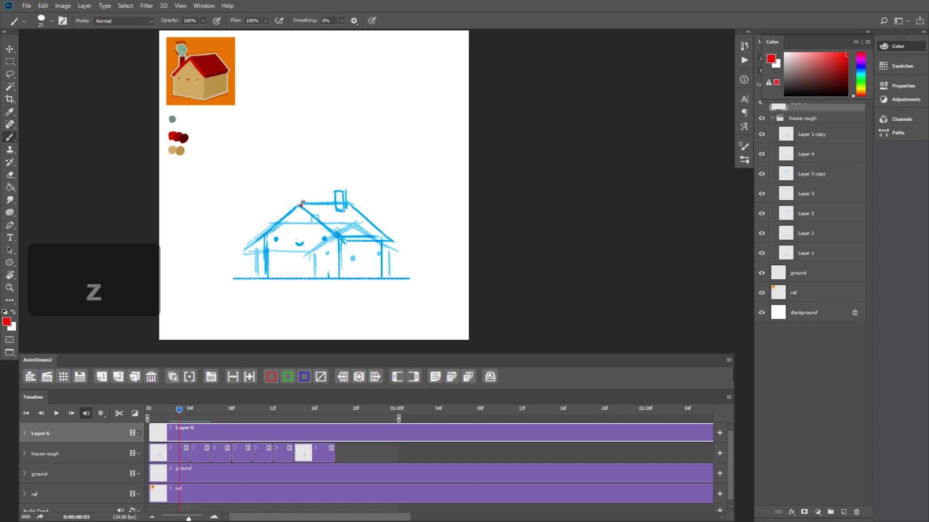
Draw red motion arcs along the roof and tower with a spacing tick, stepping frames
{"action": "mouse_move", "coordinate": [302, 206]}
{"action": "left_mouse_down"}
{"action": "mouse_move", "coordinate": [358, 224]}
{"action": "mouse_move", "coordinate": [315, 215]}
{"action": "mouse_move", "coordinate": [325, 222]}
{"action": "left_mouse_up"}
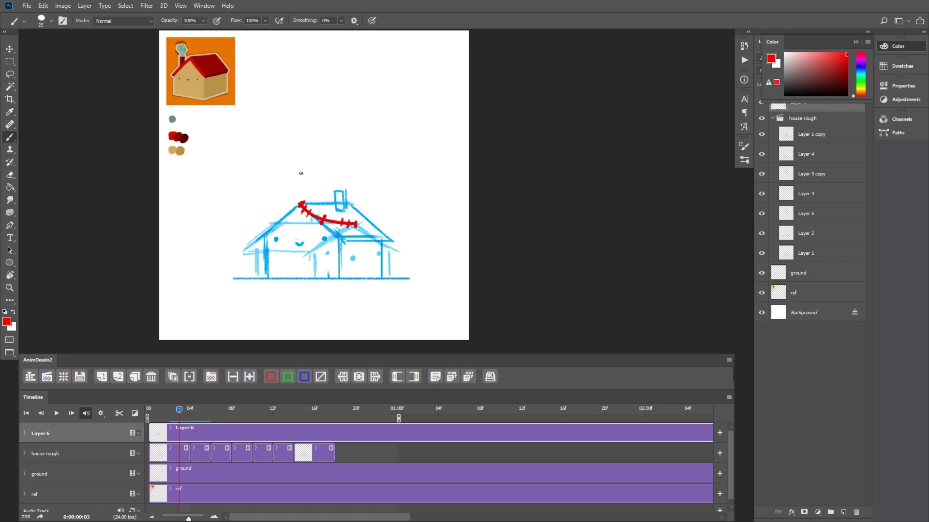
{"action": "key", "text": "Right"}
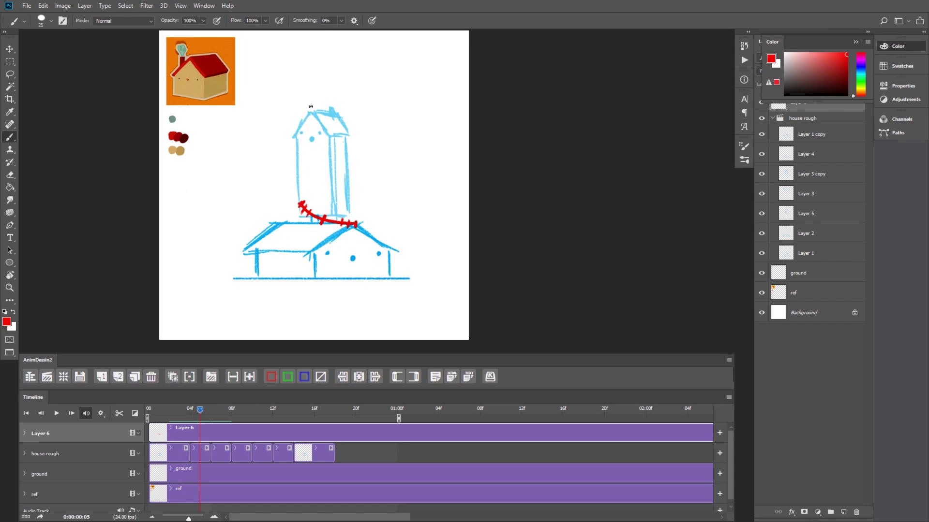
{"action": "left_click_drag", "start_coordinate": [311, 106], "coordinate": [356, 223]}
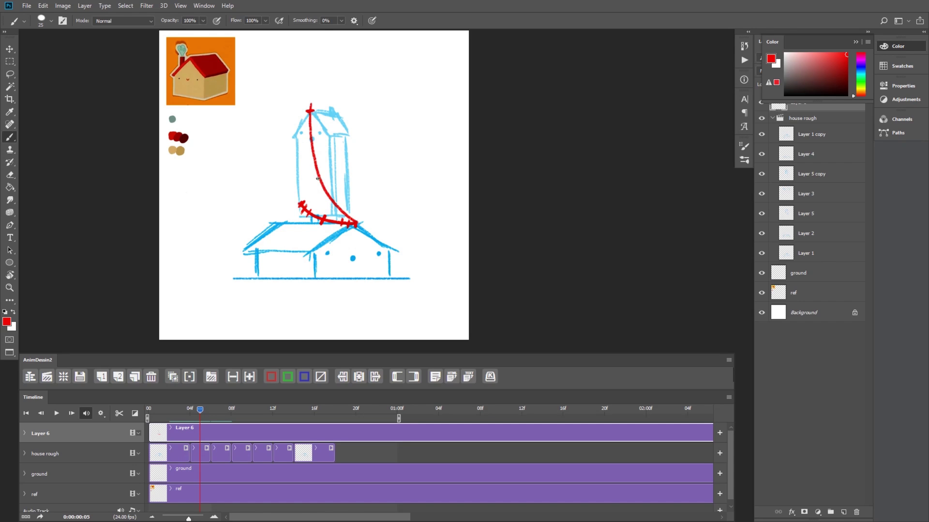
{"action": "left_click_drag", "start_coordinate": [322, 174], "coordinate": [313, 182]}
{"action": "key", "text": "z"}
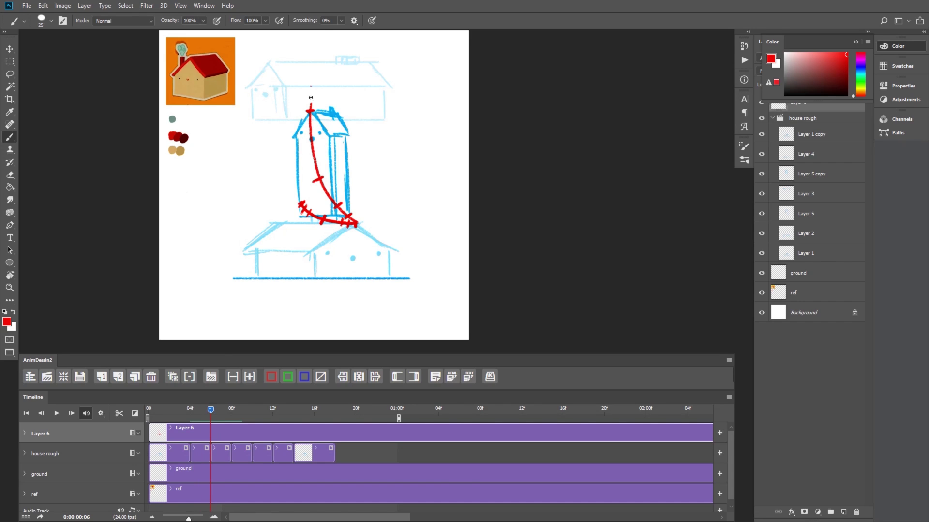
{"action": "mouse_move", "coordinate": [311, 86]}
{"action": "left_mouse_down"}
{"action": "mouse_move", "coordinate": [311, 113]}
{"action": "mouse_move", "coordinate": [315, 85]}
{"action": "left_mouse_up"}
Draw a long red vertical fall guide and mark three spacing ticks along it
{"action": "left_click_drag", "start_coordinate": [289, 86], "coordinate": [295, 242]}
{"action": "key", "text": "x"}
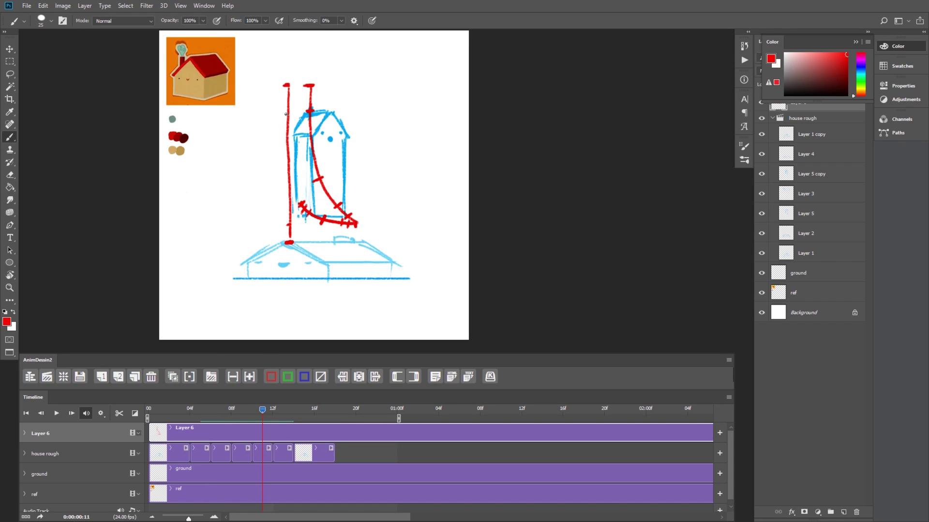
{"action": "left_click_drag", "start_coordinate": [284, 115], "coordinate": [294, 113]}
{"action": "mouse_move", "coordinate": [284, 197]}
{"action": "left_mouse_down"}
{"action": "mouse_move", "coordinate": [294, 196]}
{"action": "mouse_move", "coordinate": [295, 224]}
{"action": "left_mouse_up"}
Insert several new blank frames into the rough animation, undoing and redoing to place them
{"action": "key", "text": "Left"}
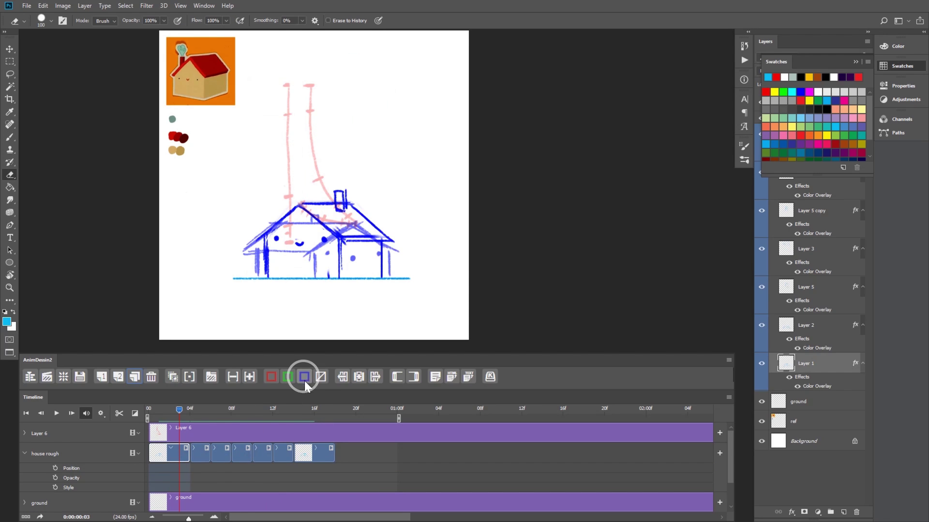
{"action": "key", "text": "Right"}
{"action": "key", "text": "Right"}
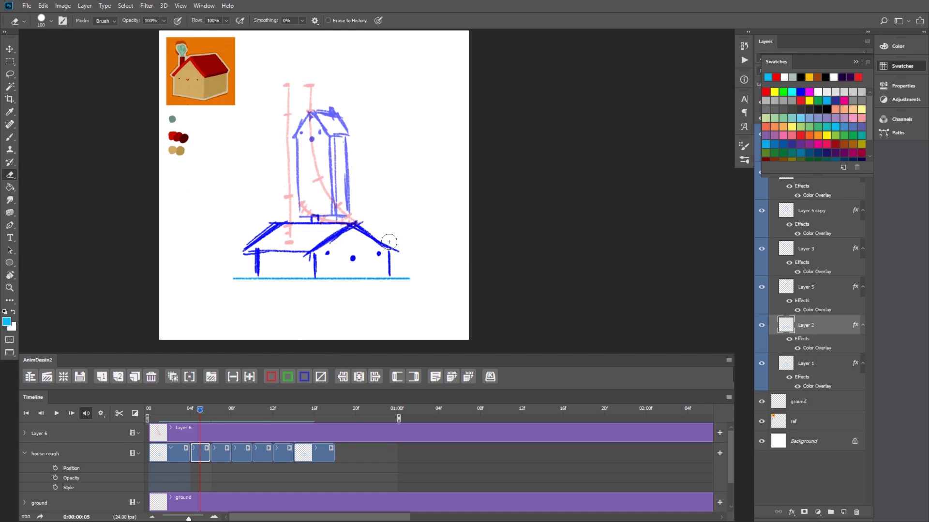
{"action": "left_click", "coordinate": [118, 377]}
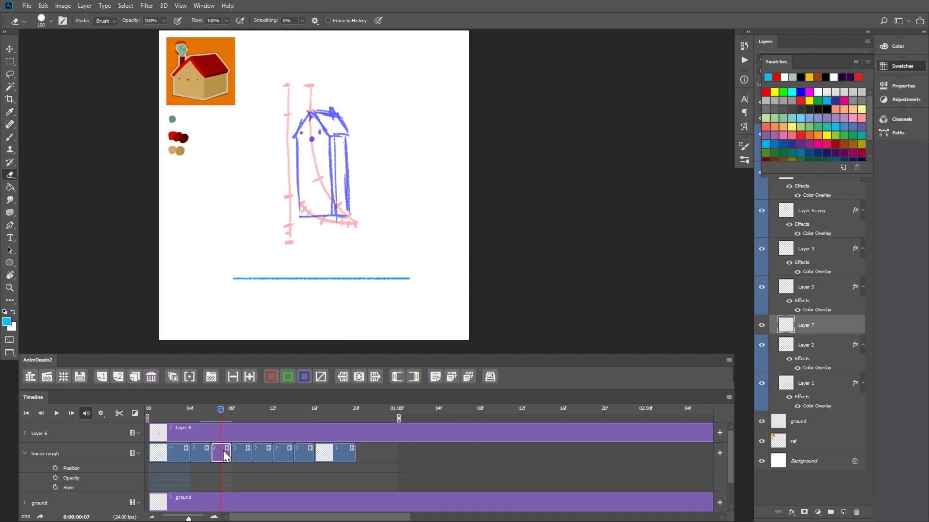
{"action": "key", "text": "ctrl+z"}
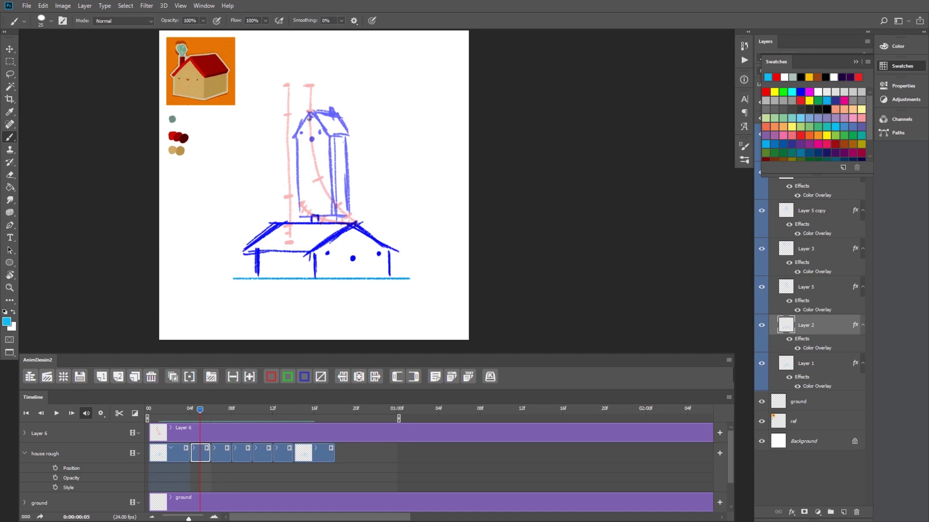
{"action": "left_click_drag", "start_coordinate": [197, 411], "coordinate": [169, 411]}
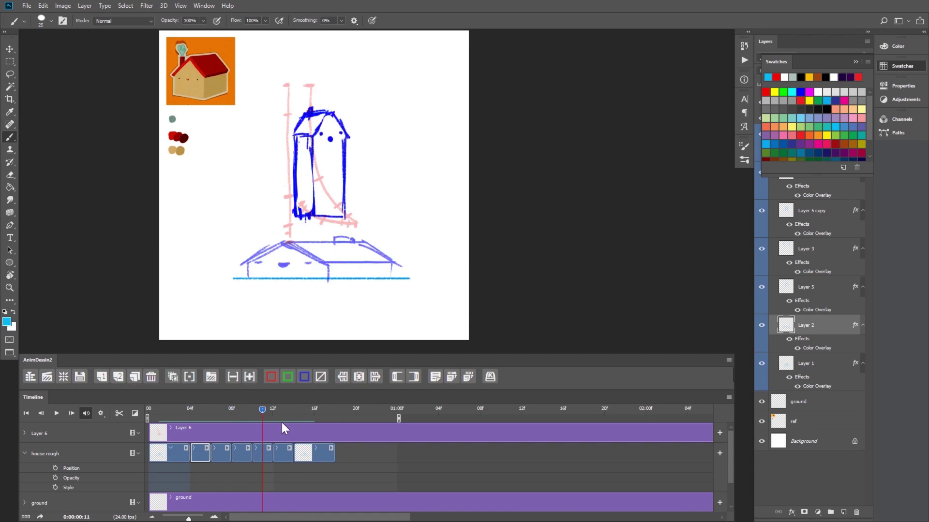
{"action": "key", "text": "ctrl+shift+z"}
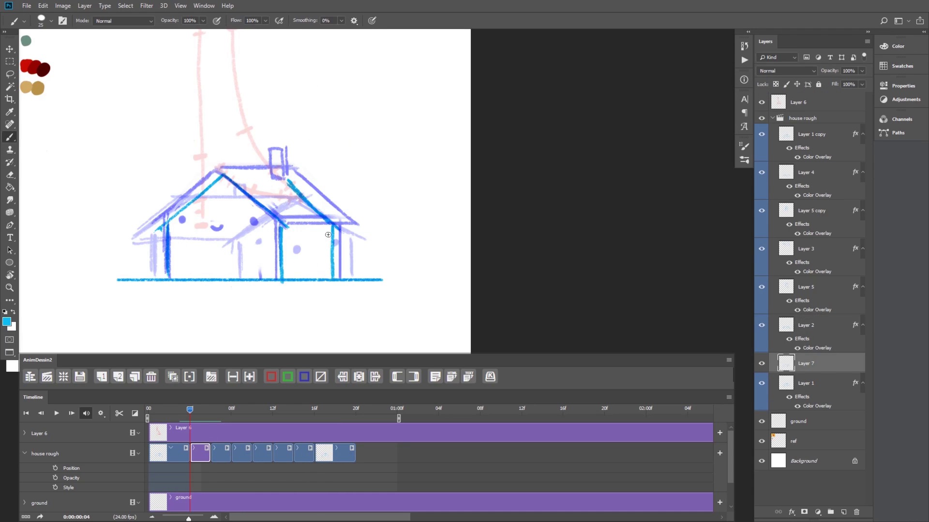
{"action": "key", "text": "ctrl+shift+z"}
{"action": "key", "text": "ctrl+shift+z"}
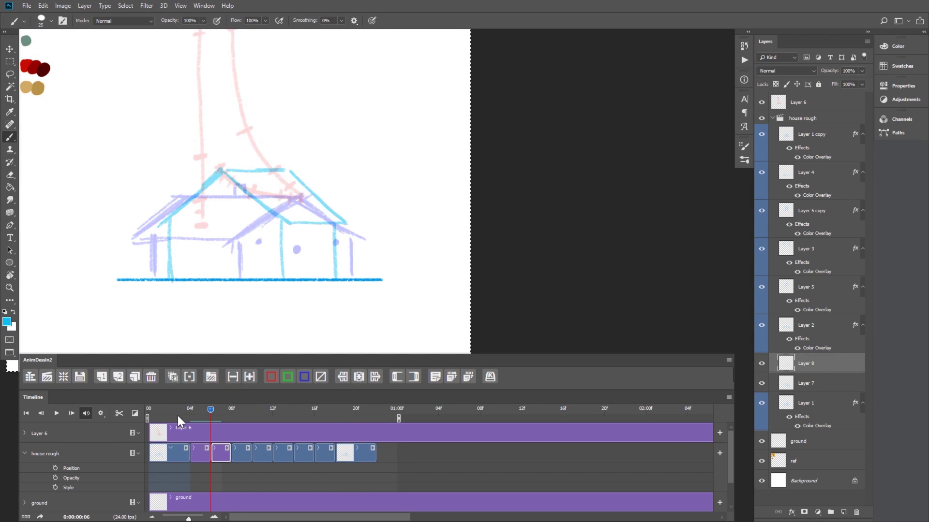
{"action": "key", "text": "ctrl+shift+z"}
{"action": "key", "text": "ctrl+shift+z"}
{"action": "key", "text": "ctrl+shift+z"}
{"action": "key", "text": "ctrl+shift+z"}
{"action": "key", "text": "ctrl+shift+z"}
{"action": "key", "text": "ctrl+shift+z"}
{"action": "key", "text": "ctrl+shift+z"}
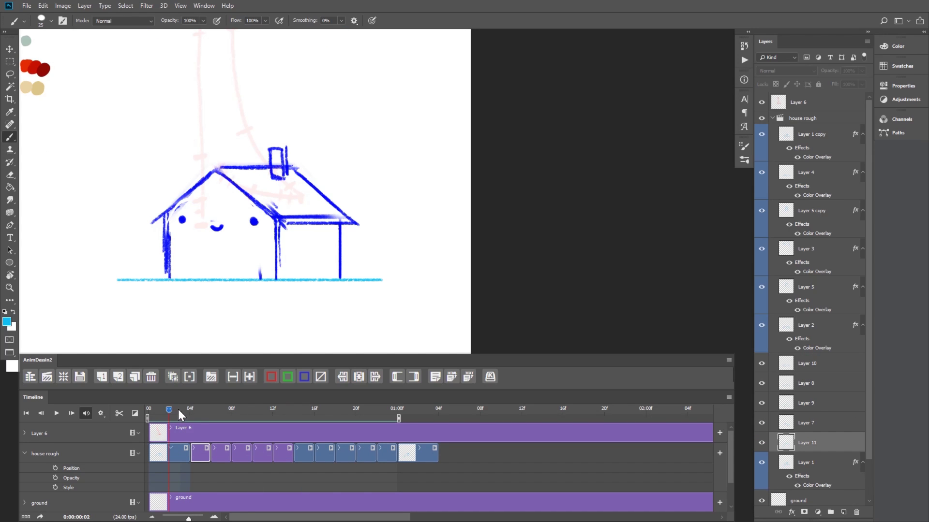
Scrub through frames 2 to 4 and later to preview the house motion
{"action": "left_click", "coordinate": [179, 410]}
{"action": "left_click_drag", "start_coordinate": [180, 409], "coordinate": [293, 411]}
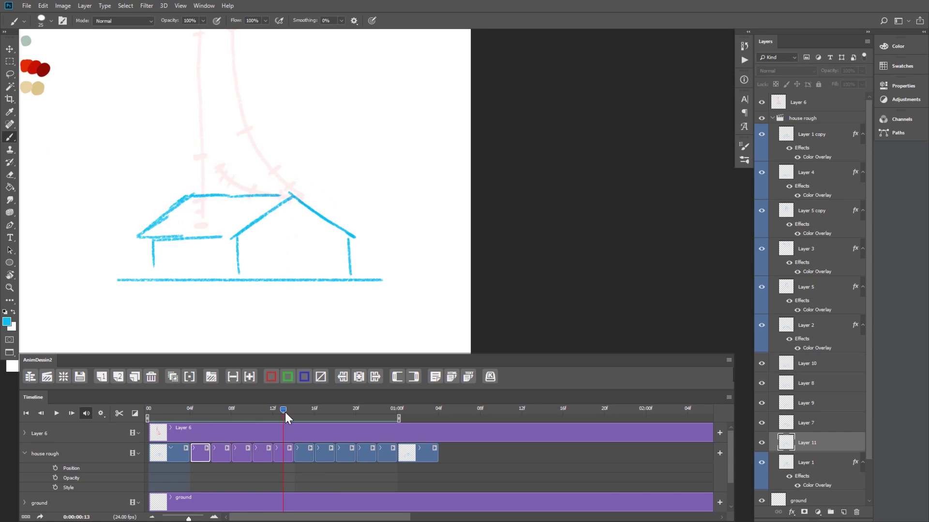
{"action": "left_click", "coordinate": [170, 410]}
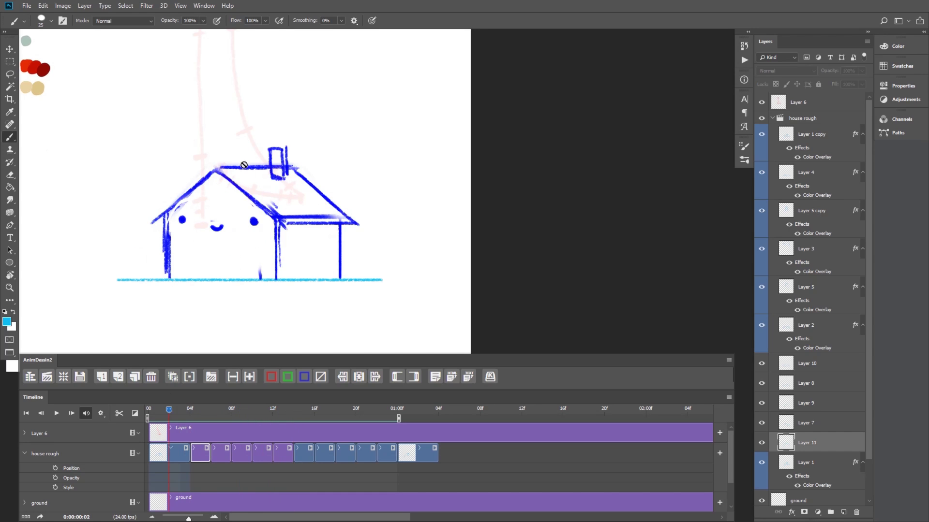
{"action": "left_click_drag", "start_coordinate": [168, 410], "coordinate": [293, 410]}
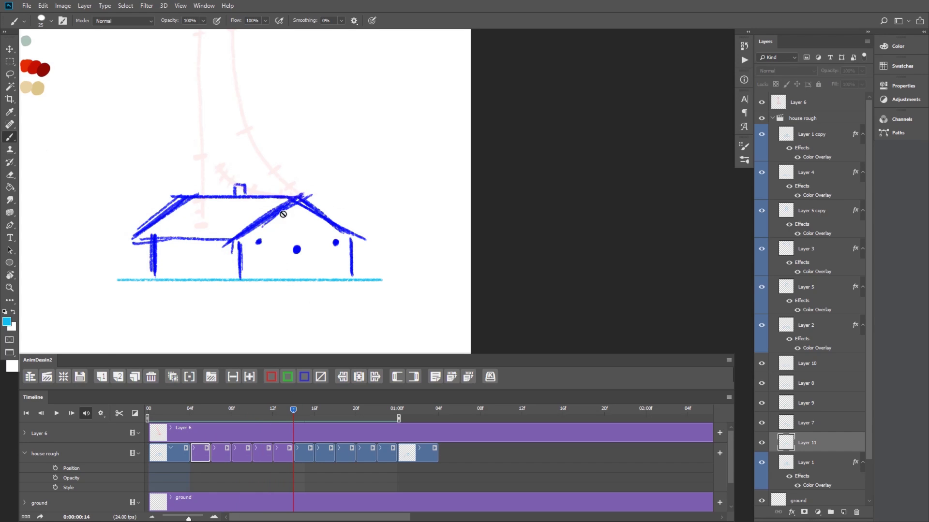
Play the animation and review the jump and mid-air frames around one second
{"action": "key", "text": "space"}
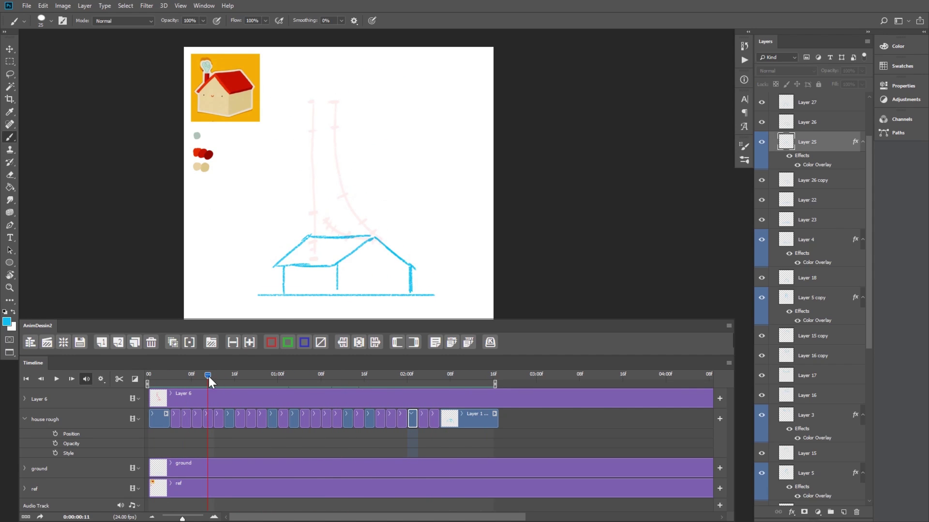
{"action": "left_click_drag", "start_coordinate": [208, 374], "coordinate": [277, 375]}
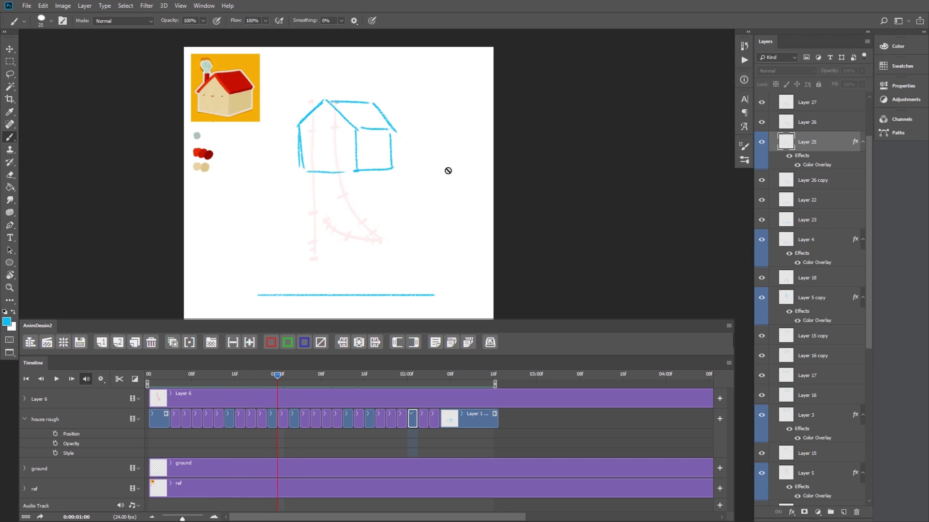
{"action": "mouse_move", "coordinate": [277, 375]}
{"action": "left_mouse_down"}
{"action": "mouse_move", "coordinate": [327, 378]}
{"action": "mouse_move", "coordinate": [278, 375]}
{"action": "left_mouse_up"}
{"action": "mouse_move", "coordinate": [279, 375]}
{"action": "left_mouse_down"}
{"action": "mouse_move", "coordinate": [324, 375]}
{"action": "mouse_move", "coordinate": [191, 376]}
{"action": "mouse_move", "coordinate": [310, 375]}
{"action": "mouse_move", "coordinate": [246, 375]}
{"action": "left_mouse_up"}
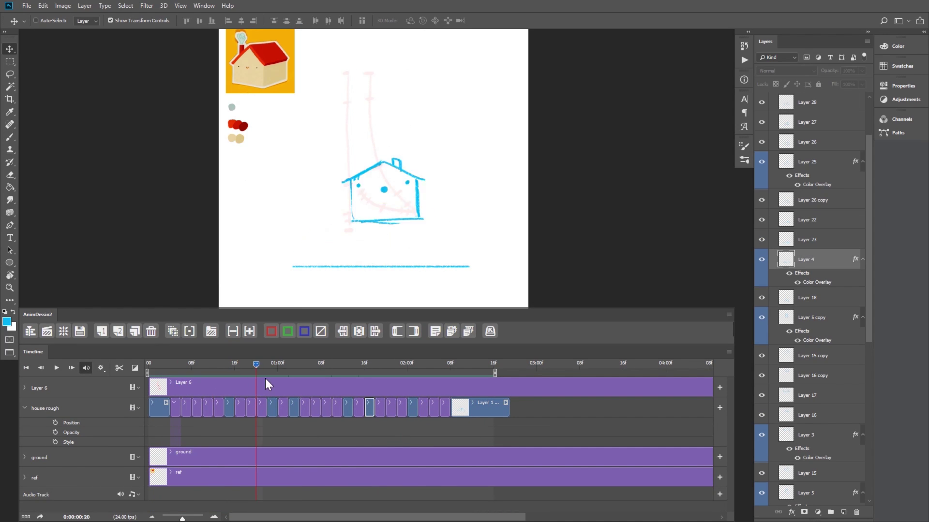
{"action": "mouse_move", "coordinate": [270, 373]}
{"action": "left_mouse_down"}
{"action": "mouse_move", "coordinate": [154, 363]}
{"action": "mouse_move", "coordinate": [218, 373]}
{"action": "mouse_move", "coordinate": [191, 364]}
{"action": "mouse_move", "coordinate": [453, 368]}
{"action": "left_mouse_up"}
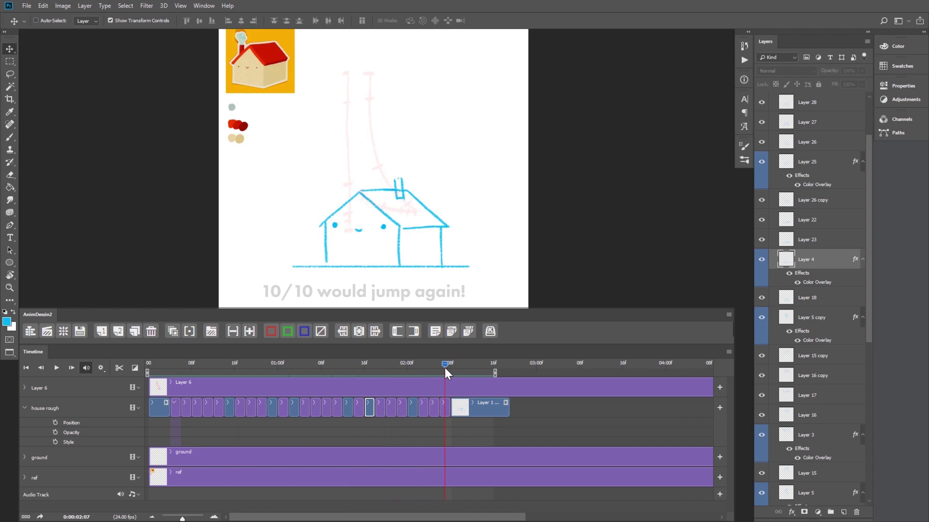
{"action": "left_click", "coordinate": [41, 368]}
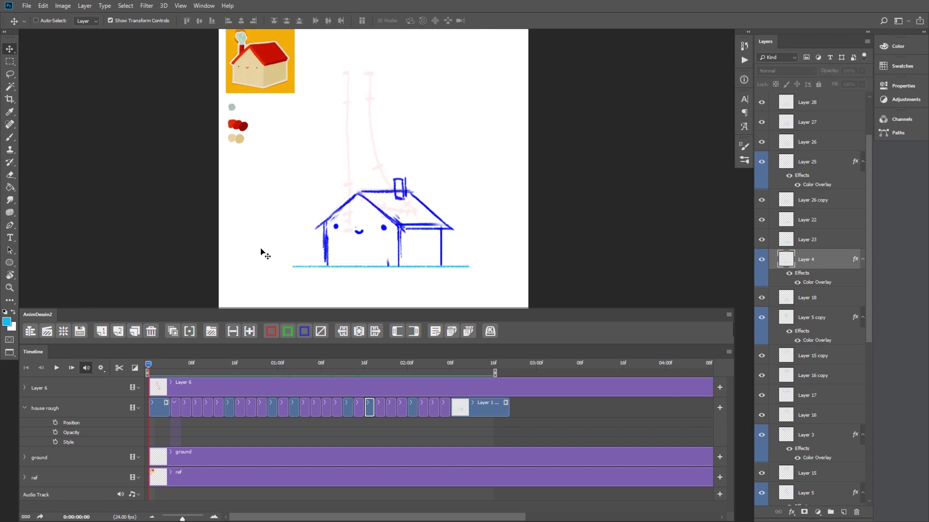
Sketch a looping, heart-shaped smoke curl above the squashed house
{"action": "key", "text": "space"}
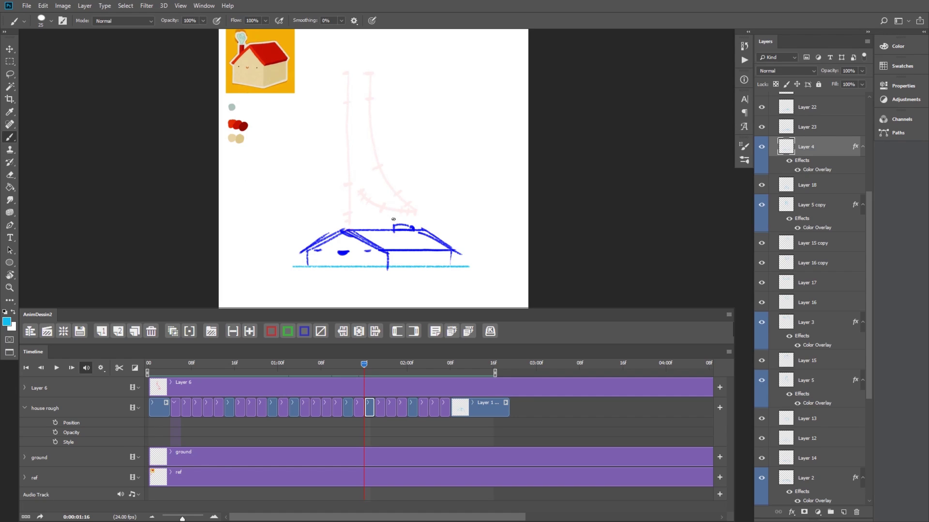
{"action": "mouse_move", "coordinate": [393, 220]}
{"action": "left_mouse_down"}
{"action": "mouse_move", "coordinate": [432, 194]}
{"action": "mouse_move", "coordinate": [418, 225]}
{"action": "left_mouse_up"}
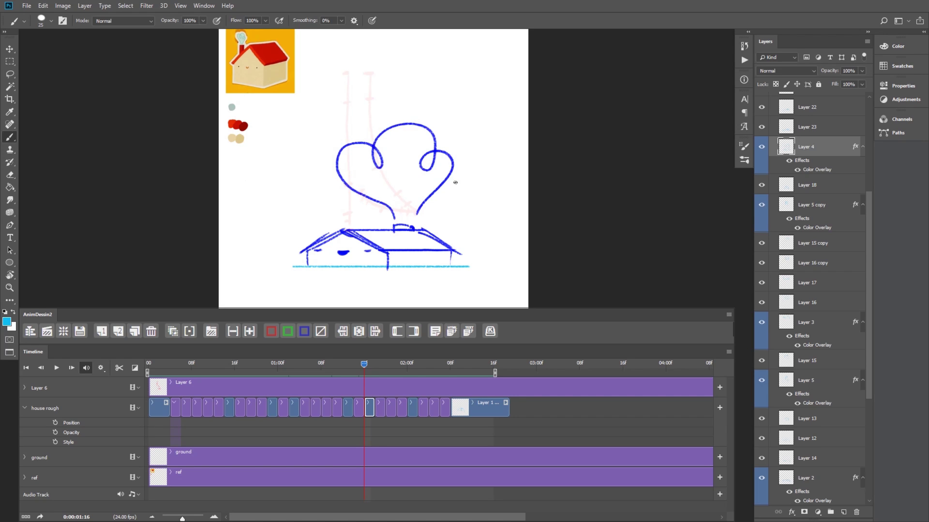
{"action": "left_click", "coordinate": [385, 365]}
{"action": "left_click_drag", "start_coordinate": [362, 191], "coordinate": [425, 120]}
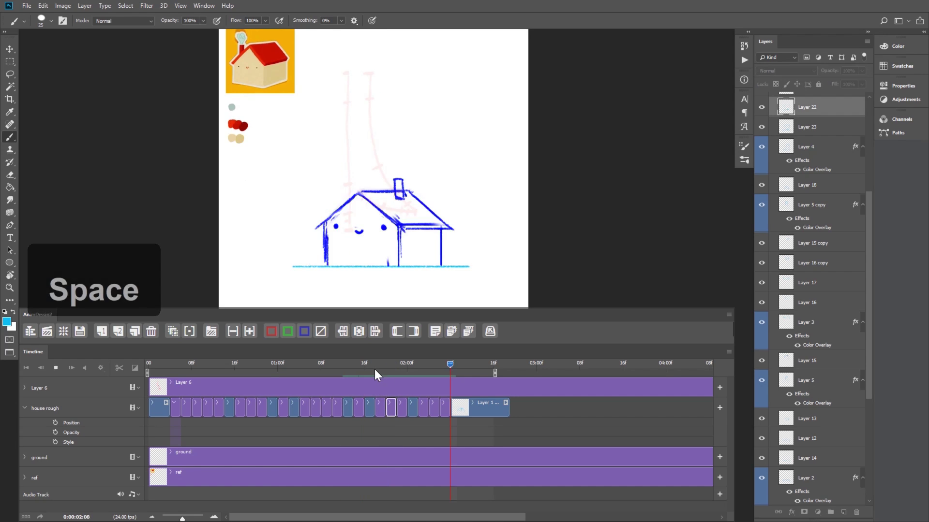
Step forward a few frames and play the animation to check the smoke
{"action": "key", "text": "Right"}
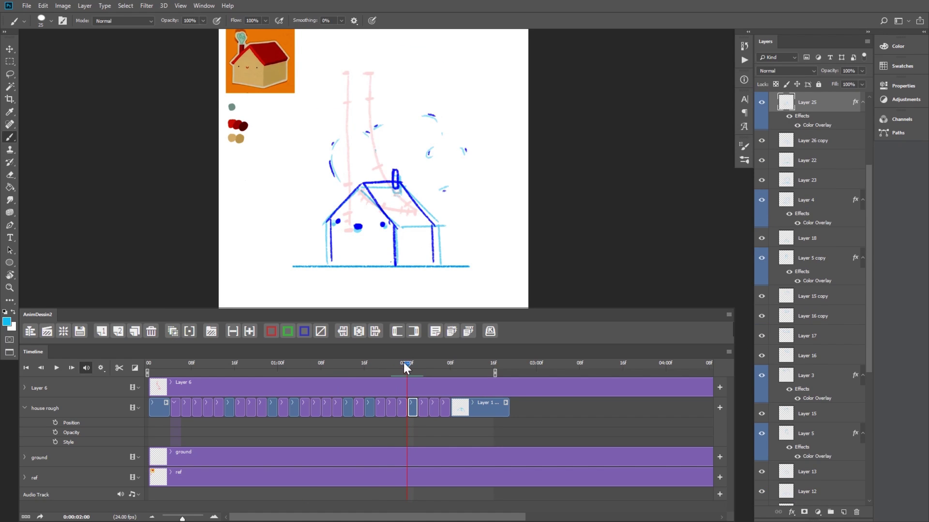
{"action": "key", "text": "space"}
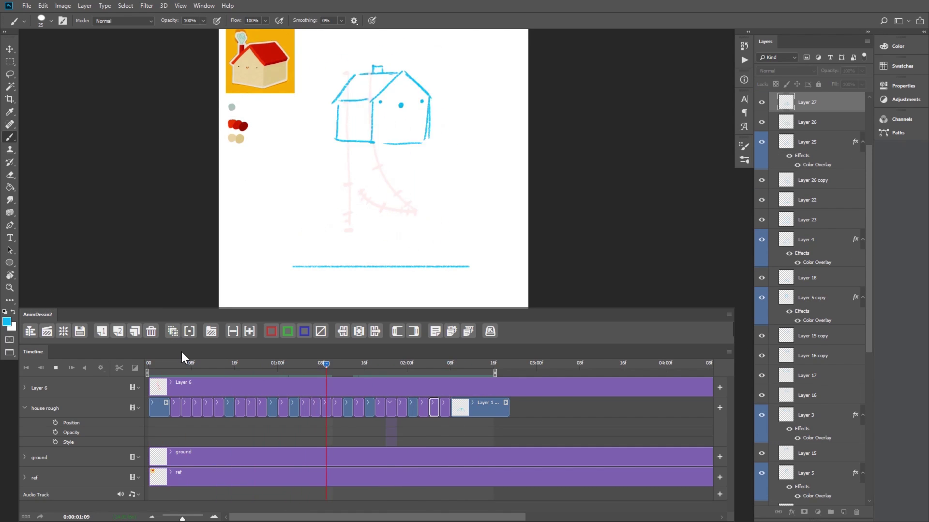
{"action": "key", "text": "space"}
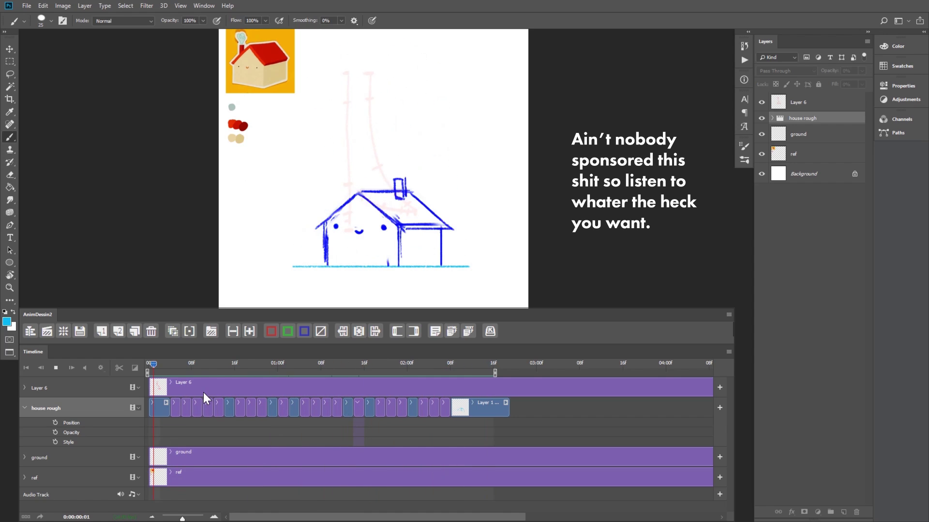
Play the coloured house animation to review it looping
{"action": "key", "text": "space"}
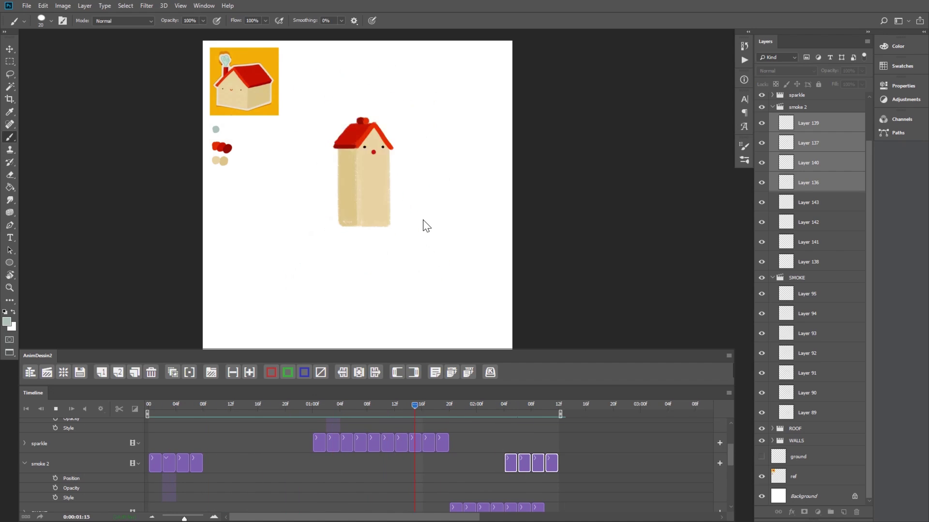
{"action": "key", "text": "space"}
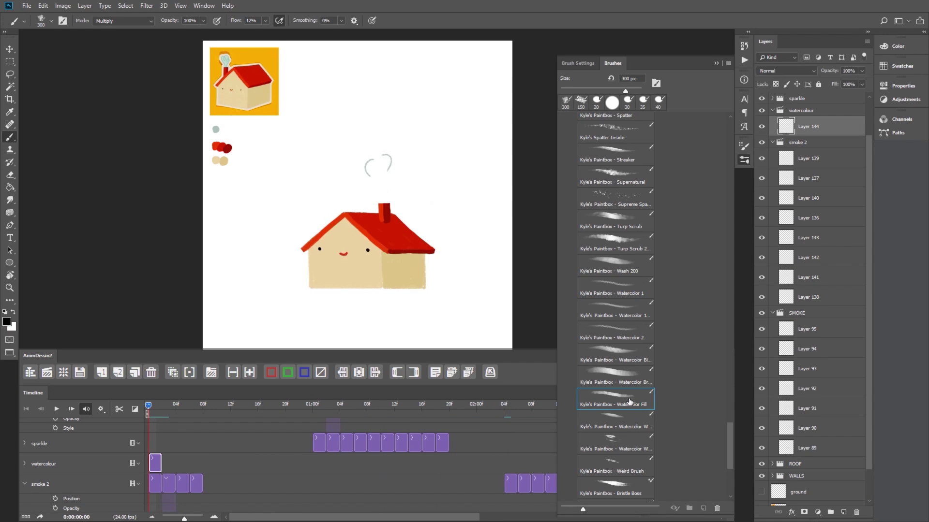
Paint a grey watercolour cloud above the chimney on the first watercolour frame
{"action": "left_click", "coordinate": [716, 64]}
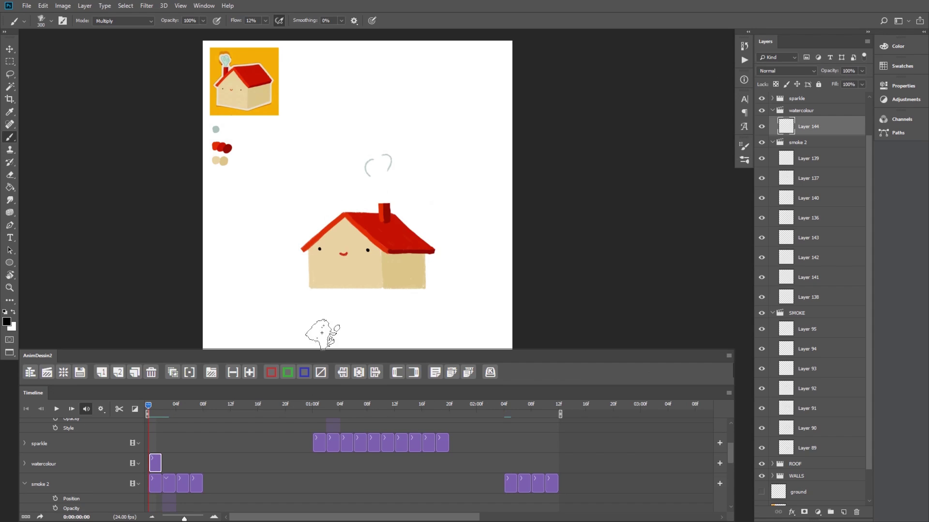
{"action": "key", "text": "z"}
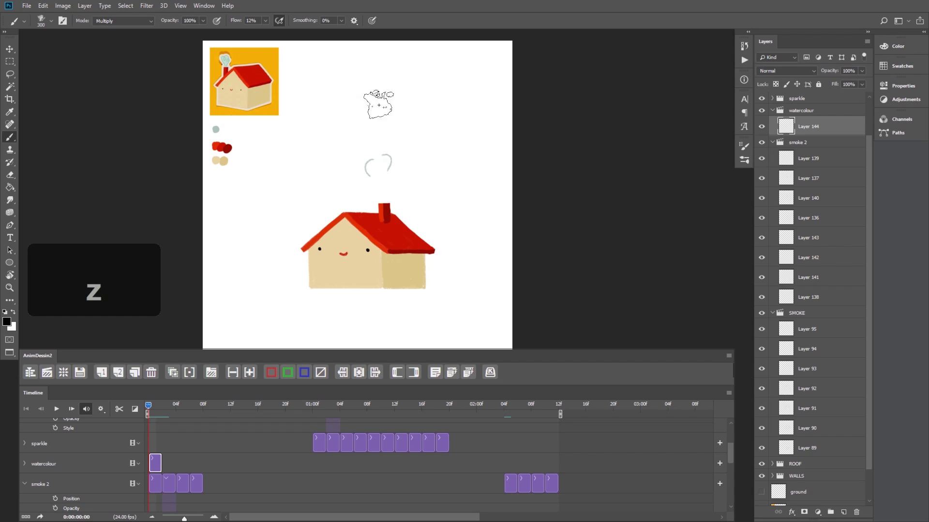
{"action": "left_click_drag", "start_coordinate": [403, 107], "coordinate": [424, 149]}
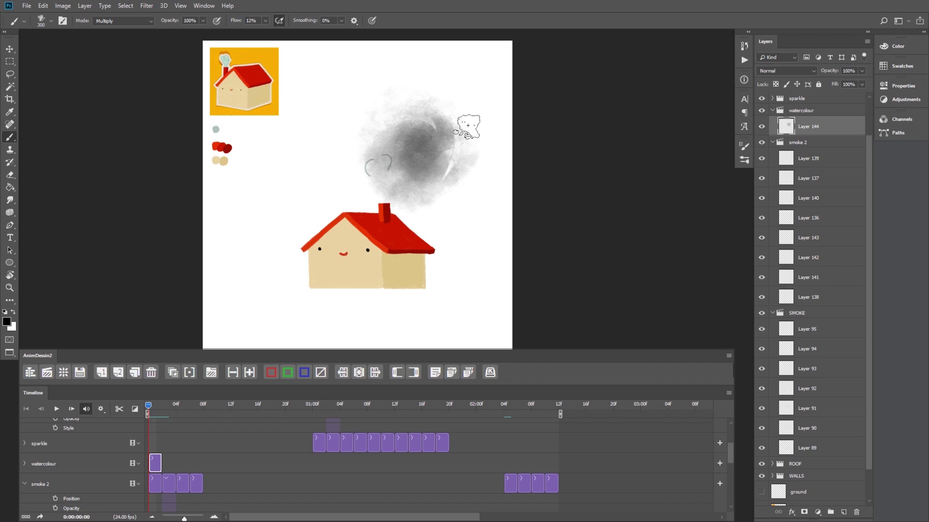
{"action": "left_click_drag", "start_coordinate": [460, 110], "coordinate": [433, 201]}
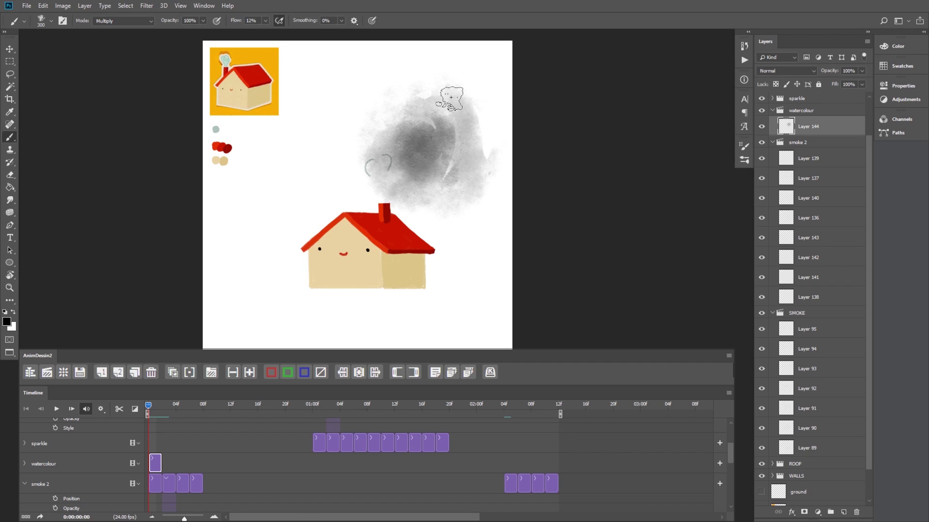
Add three more frames with watercolour clouds and collapse the watercolour group
{"action": "left_click", "coordinate": [118, 373]}
{"action": "left_click_drag", "start_coordinate": [398, 164], "coordinate": [443, 145]}
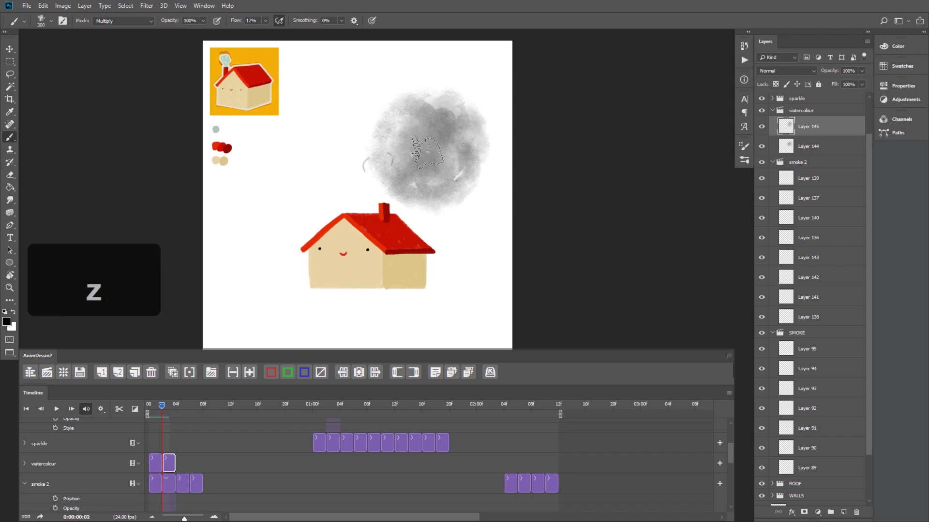
{"action": "key", "text": "z"}
{"action": "left_click_drag", "start_coordinate": [457, 182], "coordinate": [435, 145]}
{"action": "key", "text": "z"}
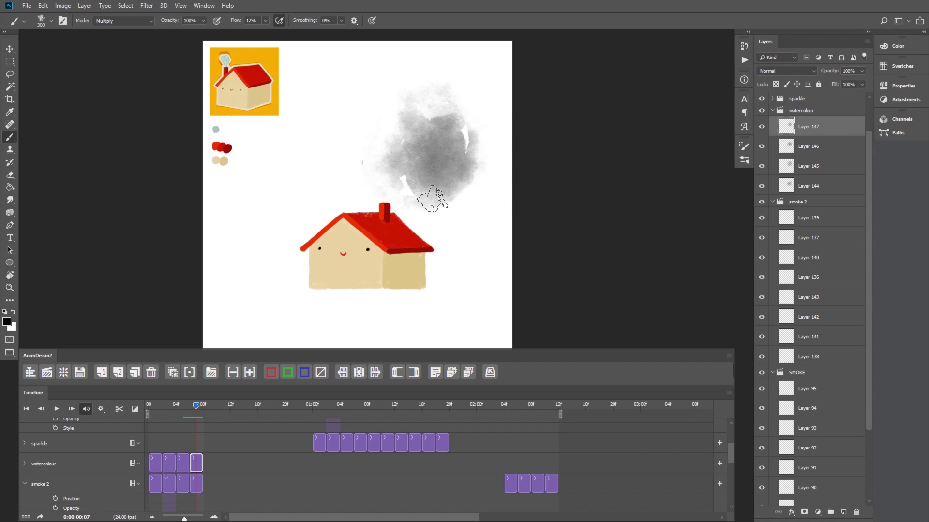
{"action": "left_click_drag", "start_coordinate": [200, 405], "coordinate": [147, 405]}
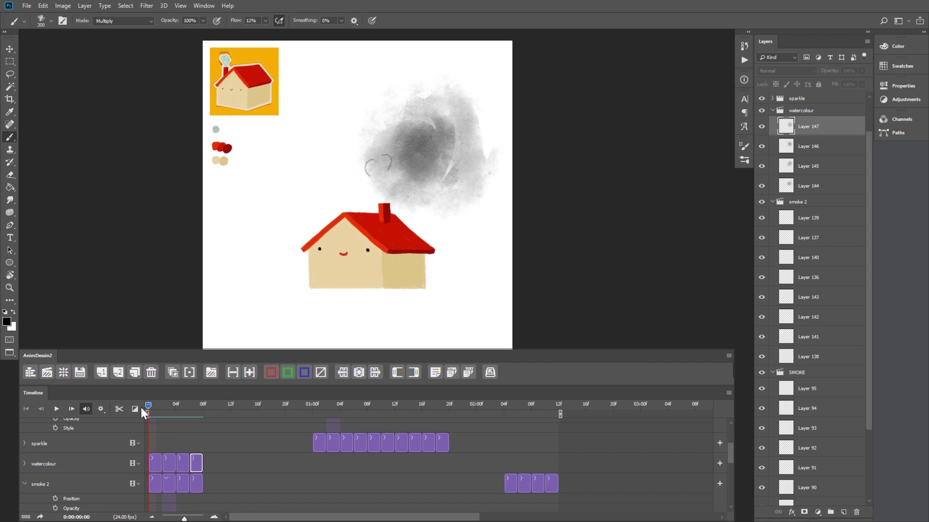
{"action": "left_click", "coordinate": [772, 110]}
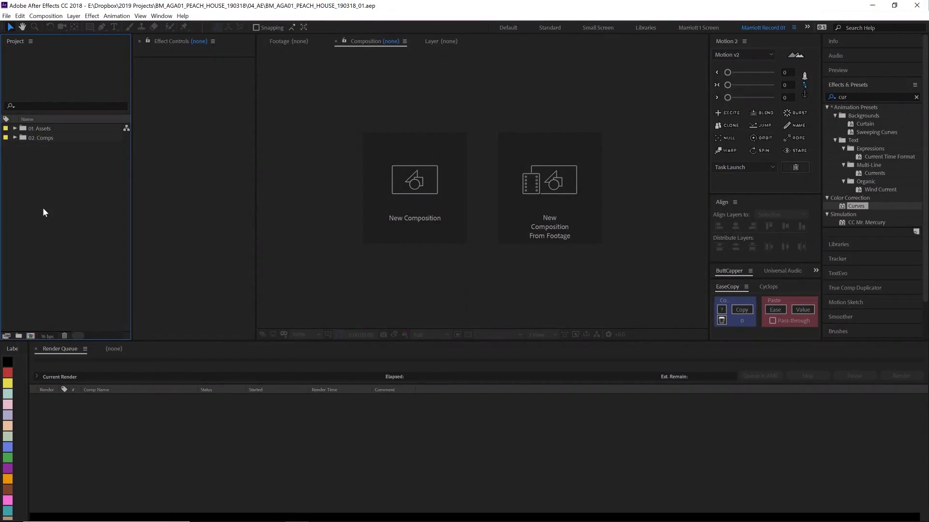
Import the house PSD as Composition - Retain Layer Sizes and open the resulting comp
{"action": "key", "text": "ctrl+i"}
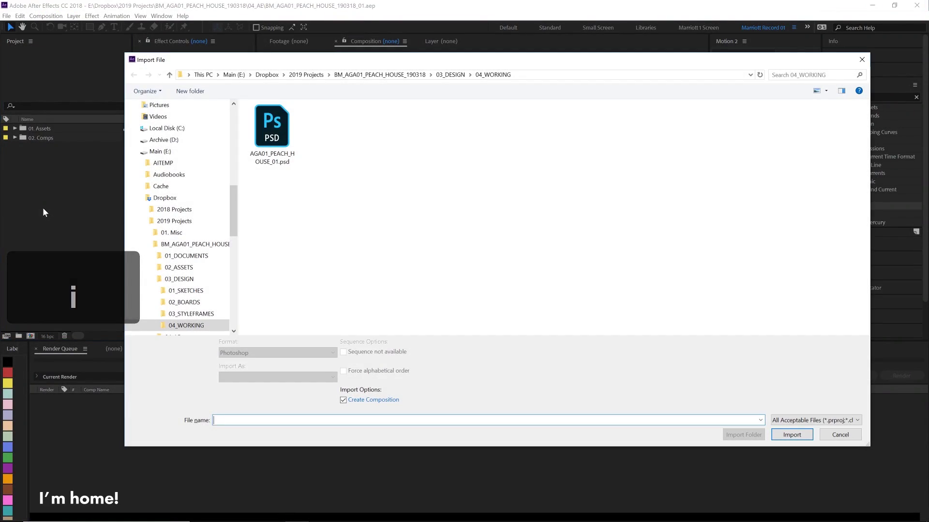
{"action": "left_click", "coordinate": [289, 129]}
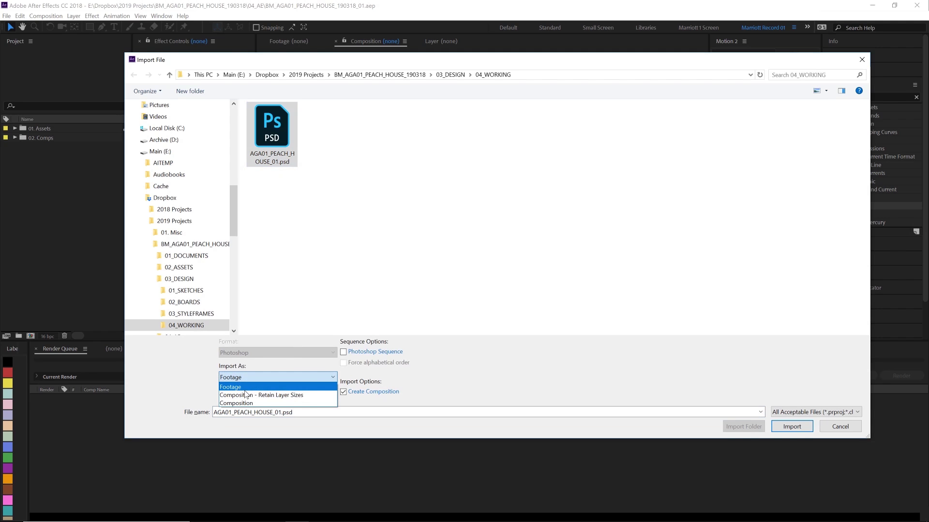
{"action": "left_click", "coordinate": [246, 395]}
{"action": "left_click", "coordinate": [791, 427]}
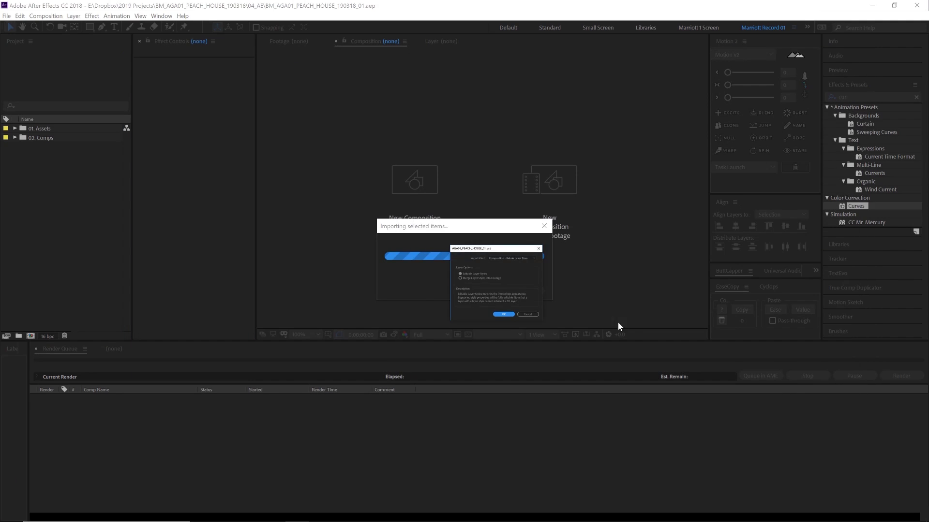
{"action": "left_click", "coordinate": [510, 314]}
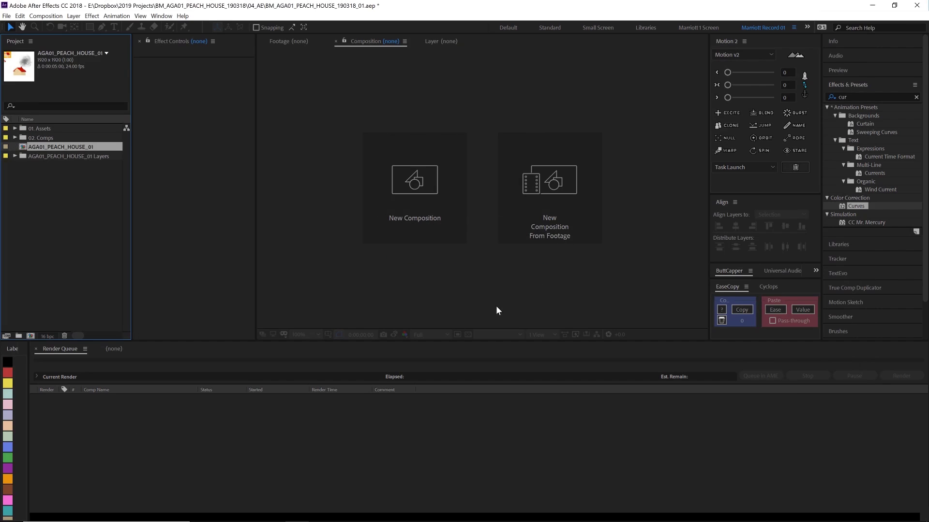
{"action": "double_click", "coordinate": [66, 147]}
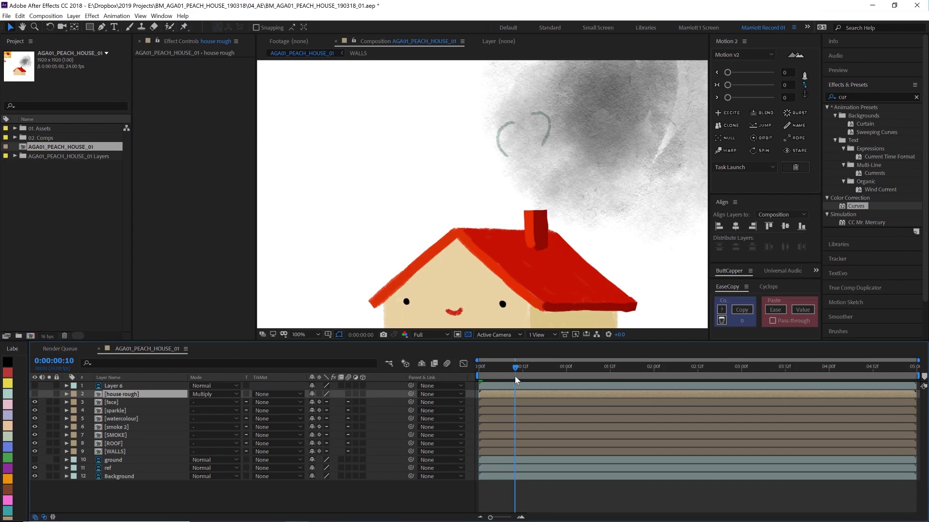
Preview the house animation, then delete the Layer 6, ground and ref layers
{"action": "key", "text": "space"}
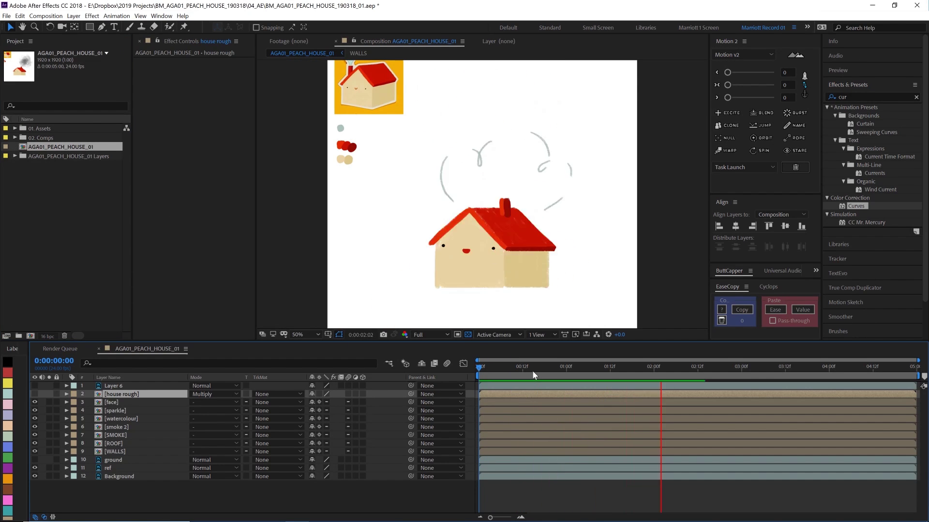
{"action": "key", "text": "space"}
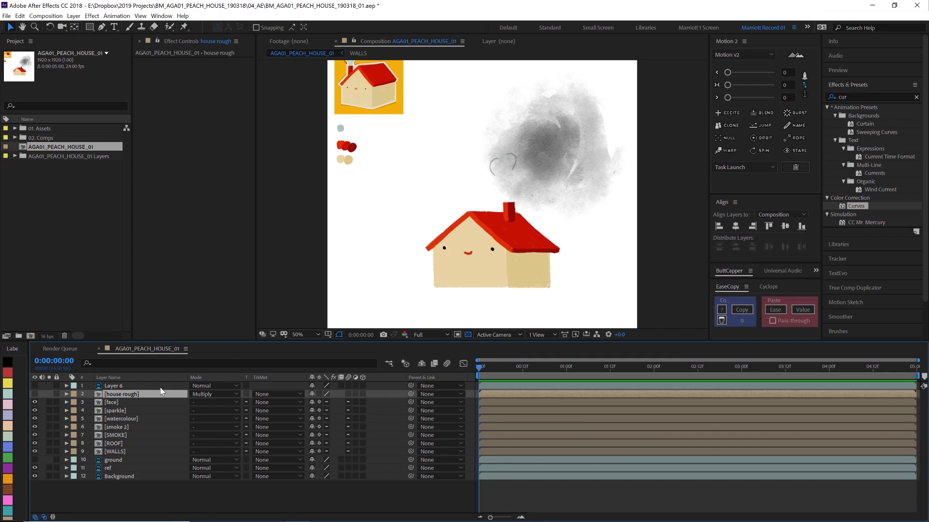
{"action": "left_click", "coordinate": [160, 388]}
{"action": "key", "text": "Delete"}
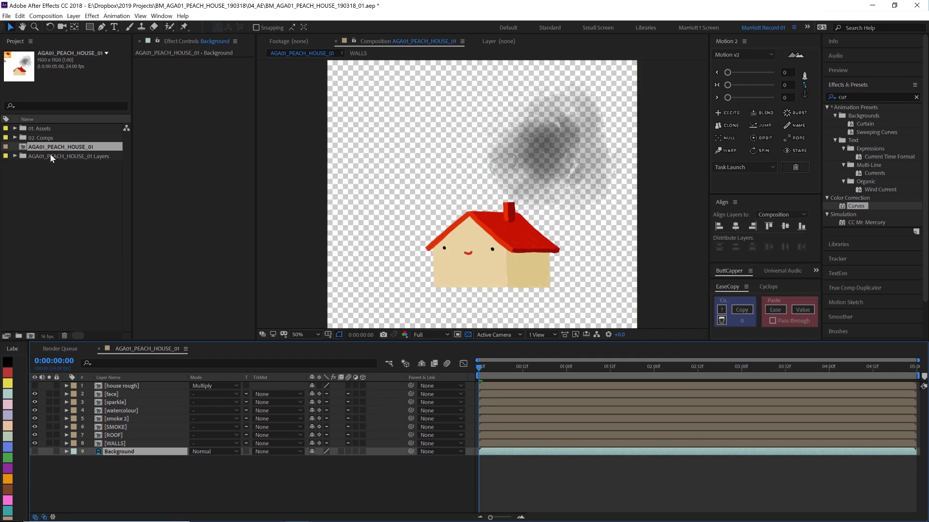
{"action": "type", "text": "Peach House Main"}
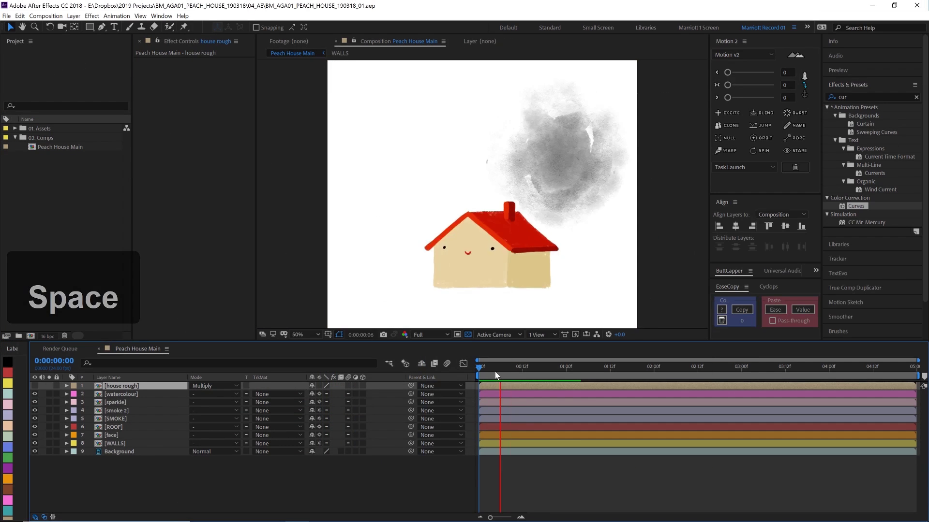
Set the work area end at 0:00:02:11 and trim Peach House Main to the work area
{"action": "left_click", "coordinate": [636, 367]}
{"action": "left_click_drag", "start_coordinate": [636, 366], "coordinate": [710, 371]}
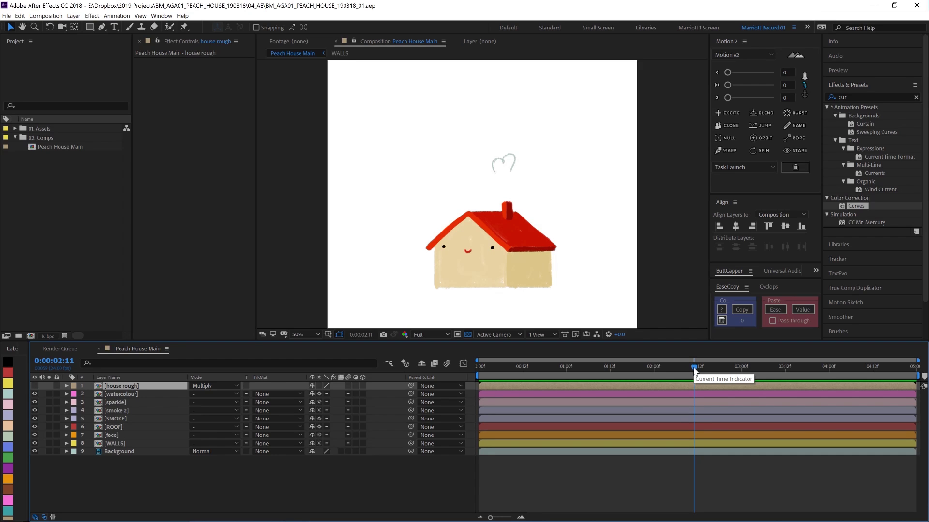
{"action": "left_click_drag", "start_coordinate": [694, 368], "coordinate": [693, 367]}
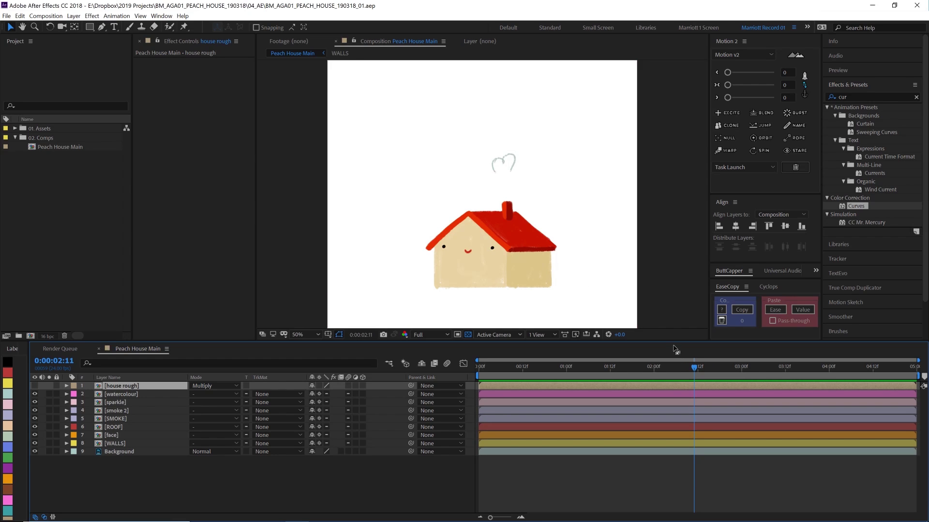
{"action": "key", "text": "n"}
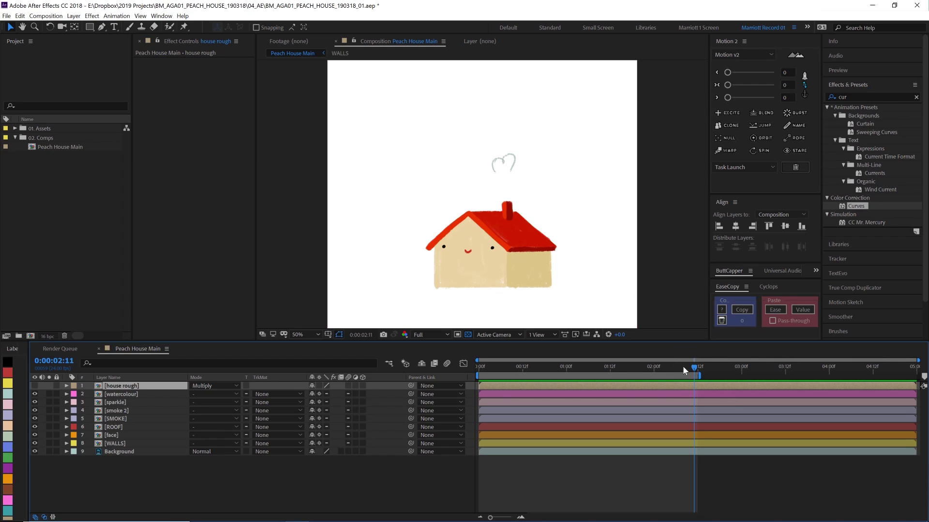
{"action": "right_click", "coordinate": [693, 376]}
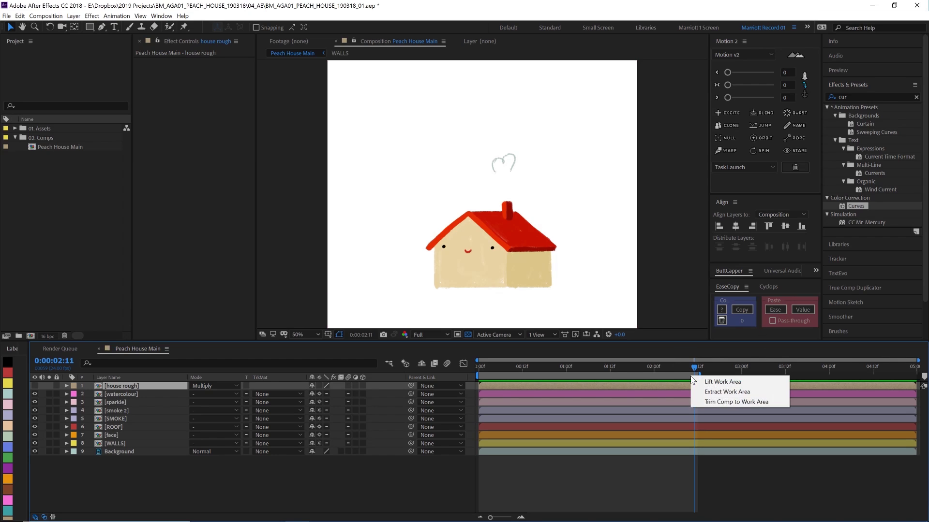
{"action": "left_click", "coordinate": [714, 401]}
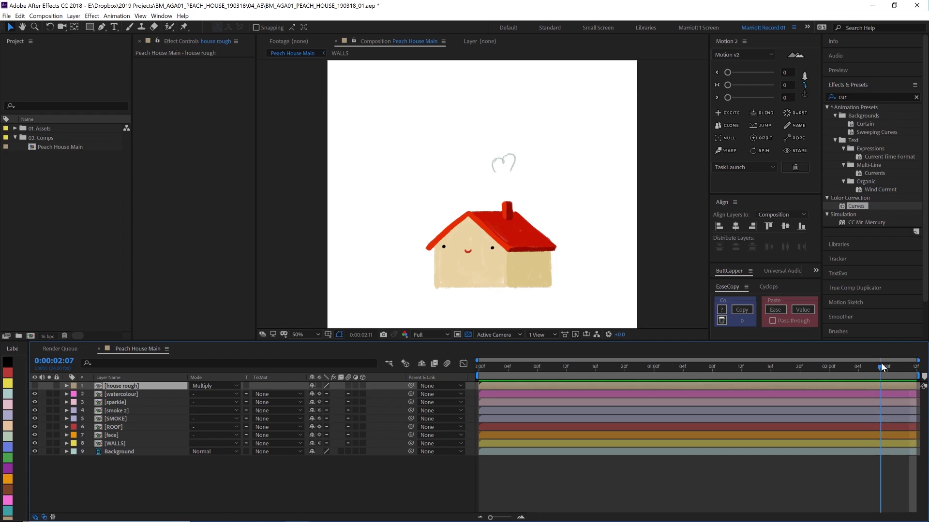
{"action": "key", "text": "space"}
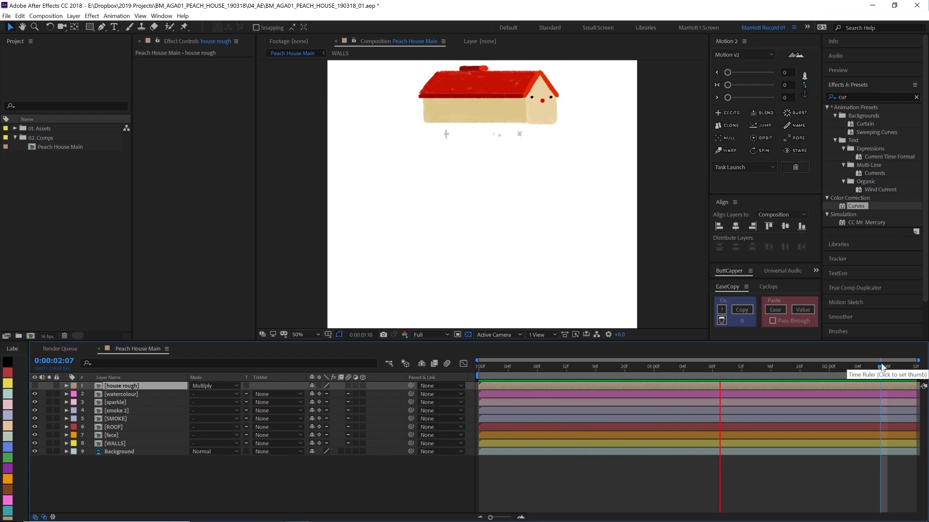
{"action": "left_click", "coordinate": [505, 395]}
{"action": "key", "text": "Tab"}
Open the watercolour precomp, preview it and select all four blob layers
{"action": "key", "text": "space"}
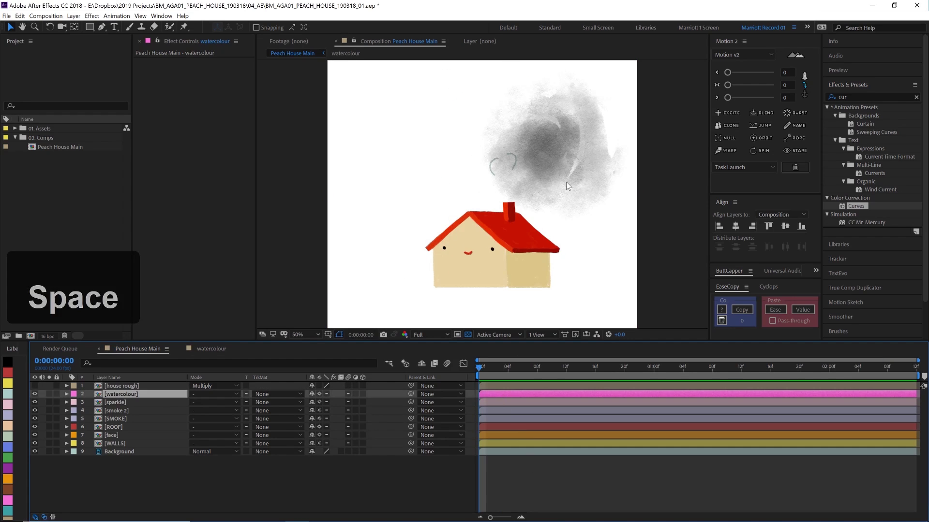
{"action": "key", "text": "space"}
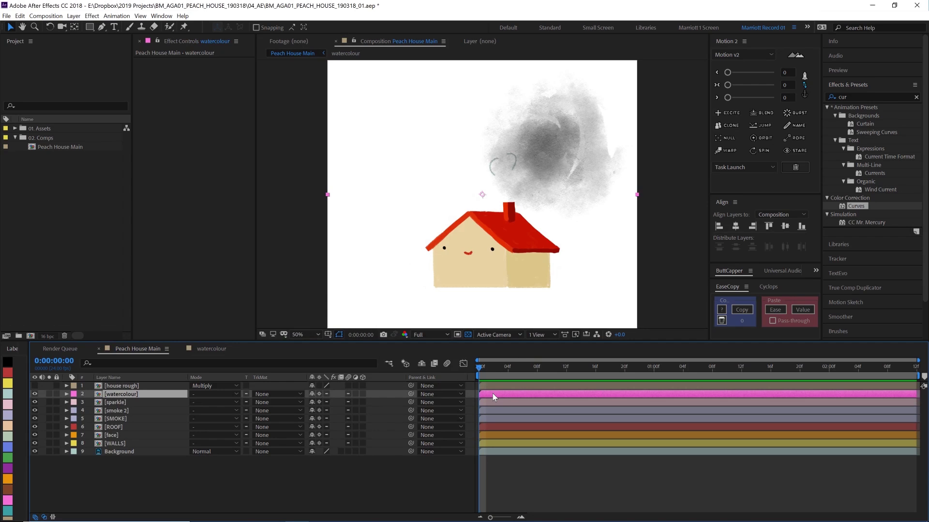
{"action": "double_click", "coordinate": [493, 393]}
{"action": "key", "text": "space"}
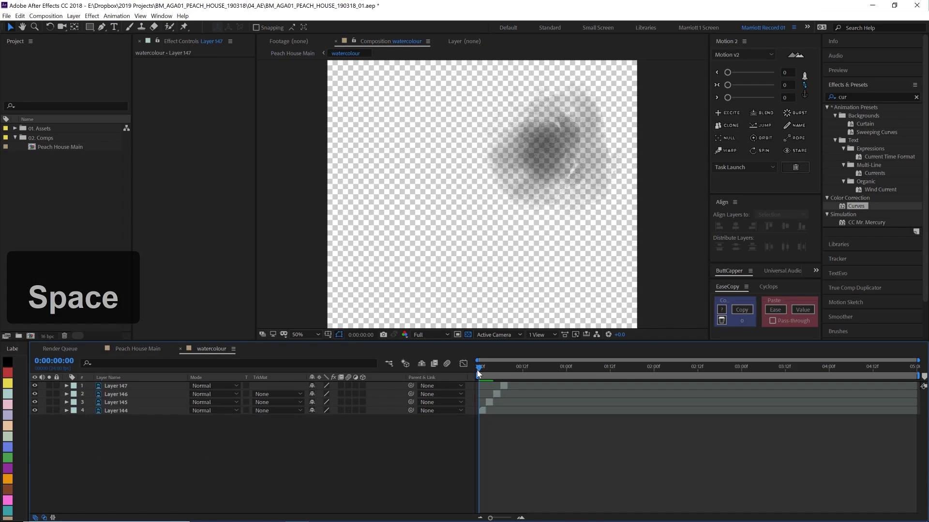
{"action": "left_click_drag", "start_coordinate": [503, 367], "coordinate": [483, 367]}
{"action": "left_click", "coordinate": [116, 411]}
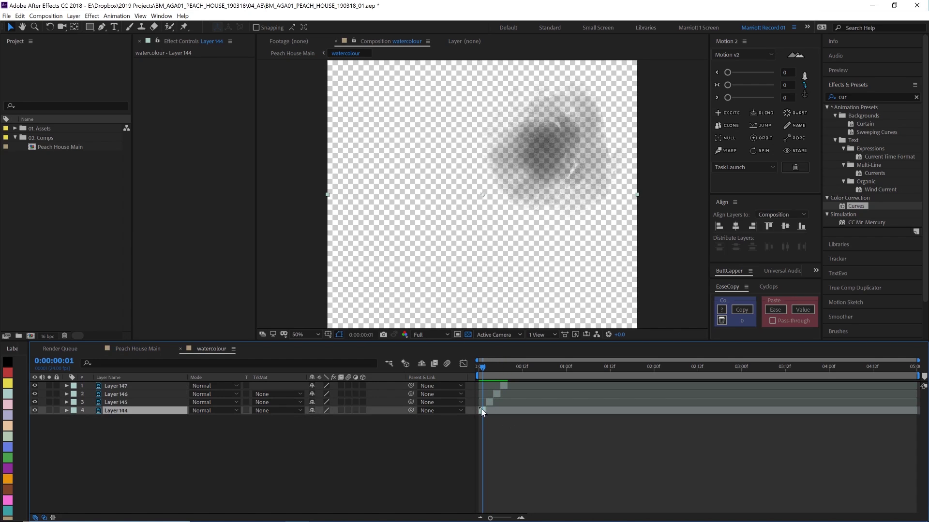
{"action": "key", "text": "ctrl+a"}
{"action": "left_click_drag", "start_coordinate": [525, 517], "coordinate": [508, 517]}
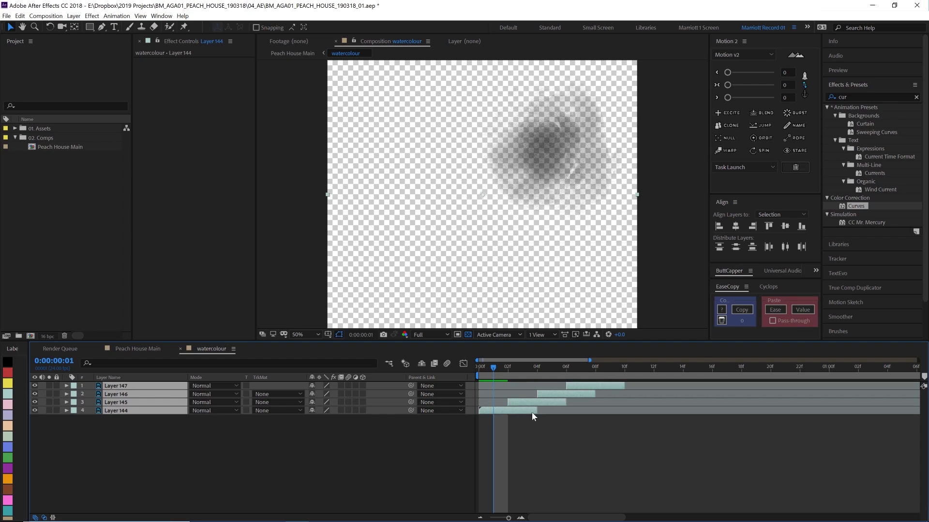
Stagger the blob layers so they play one after another in time
{"action": "left_click", "coordinate": [533, 405]}
{"action": "key", "text": "z"}
{"action": "left_click_drag", "start_coordinate": [534, 400], "coordinate": [560, 400]}
{"action": "key", "text": "z"}
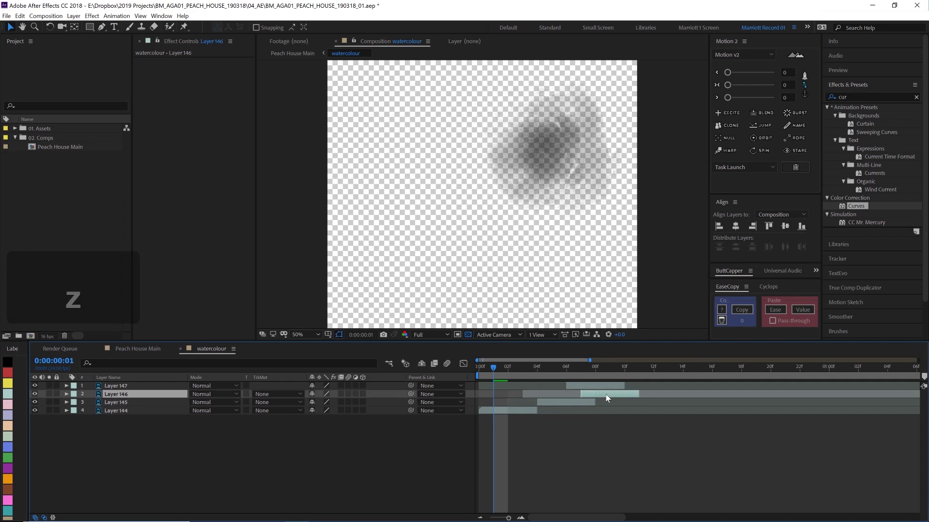
{"action": "left_click", "coordinate": [675, 387]}
End the work area at frame 15 and trim the watercolour comp to it
{"action": "left_click", "coordinate": [702, 367]}
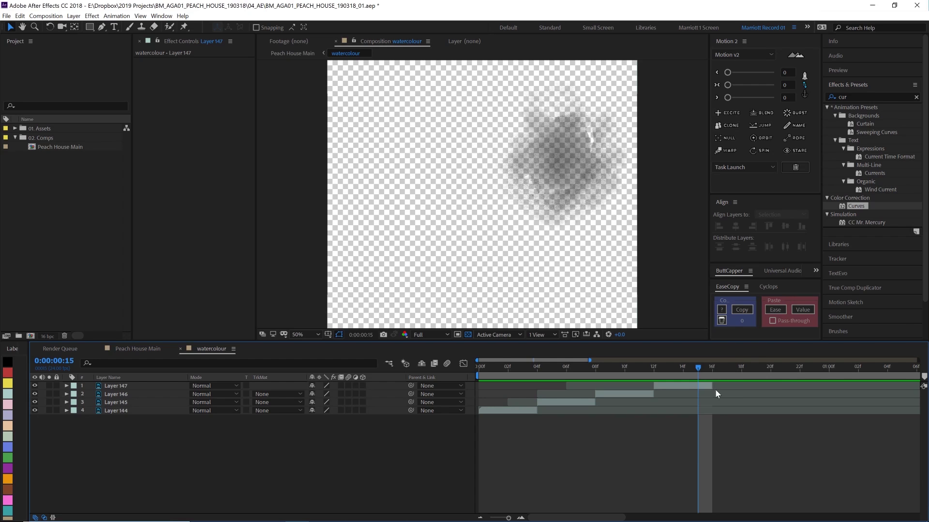
{"action": "key", "text": "n"}
{"action": "right_click", "coordinate": [698, 373]}
{"action": "left_click", "coordinate": [725, 400]}
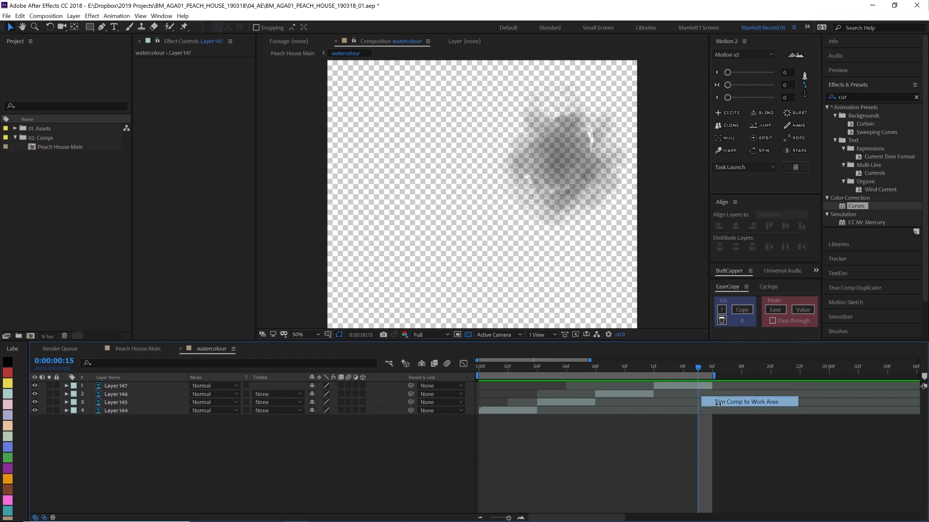
Select all four blobs at frame 3 and preview the staggered blob animation
{"action": "left_click", "coordinate": [559, 366]}
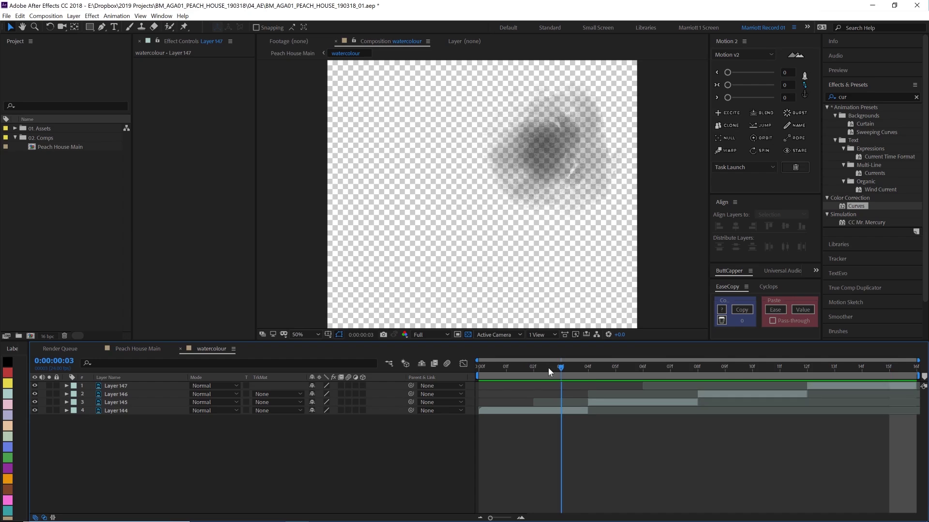
{"action": "left_click", "coordinate": [564, 414]}
{"action": "left_click", "coordinate": [833, 382], "text": "shift"}
{"action": "scroll", "coordinate": [519, 185], "scroll_direction": "down", "scroll_amount": 1}
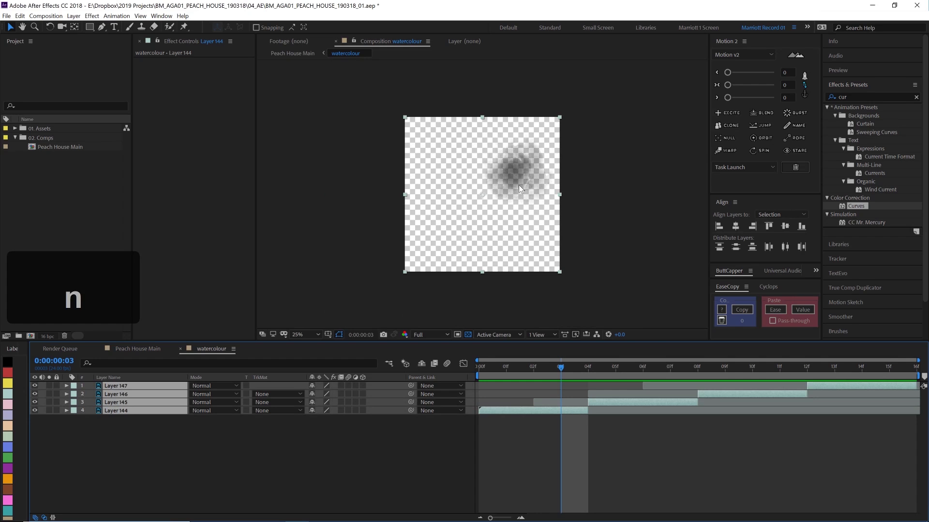
{"action": "scroll", "coordinate": [494, 192], "scroll_direction": "up", "scroll_amount": 1}
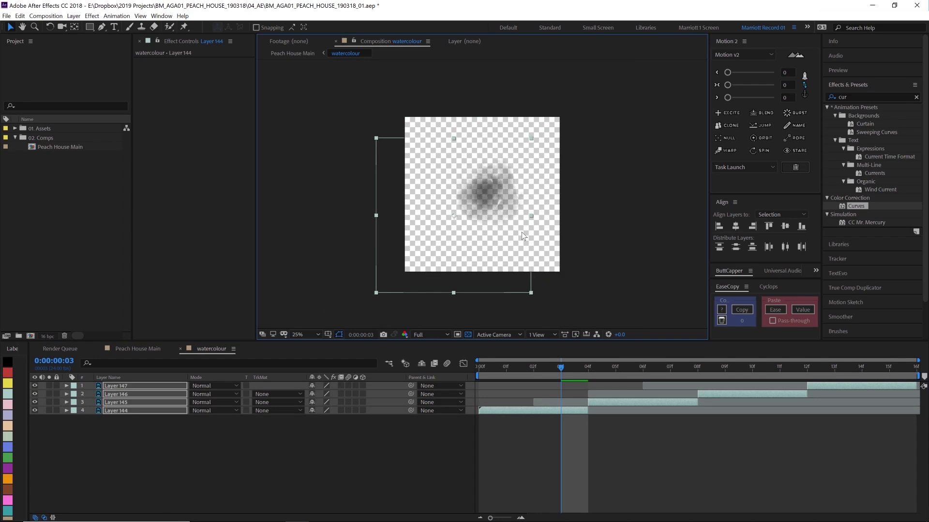
{"action": "scroll", "coordinate": [508, 205], "scroll_direction": "up", "scroll_amount": 1}
{"action": "key", "text": "space"}
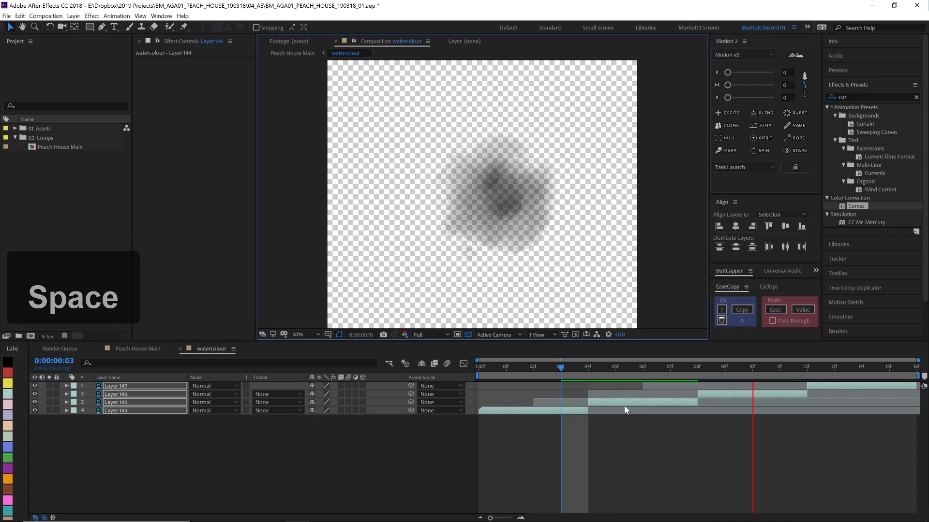
{"action": "key", "text": "space"}
{"action": "key", "text": "Tab"}
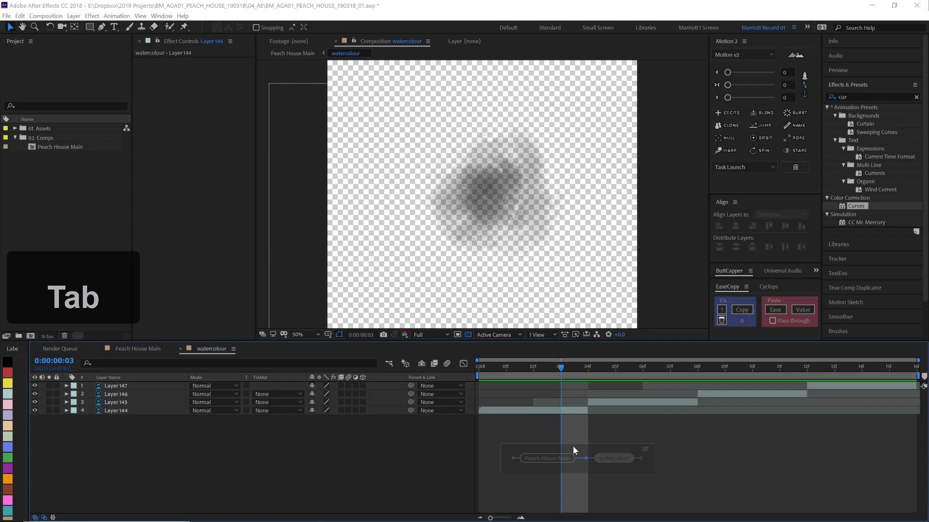
Enable time remapping on watercolour, keyframe frame 15 and delete the end keyframe
{"action": "left_click", "coordinate": [548, 459]}
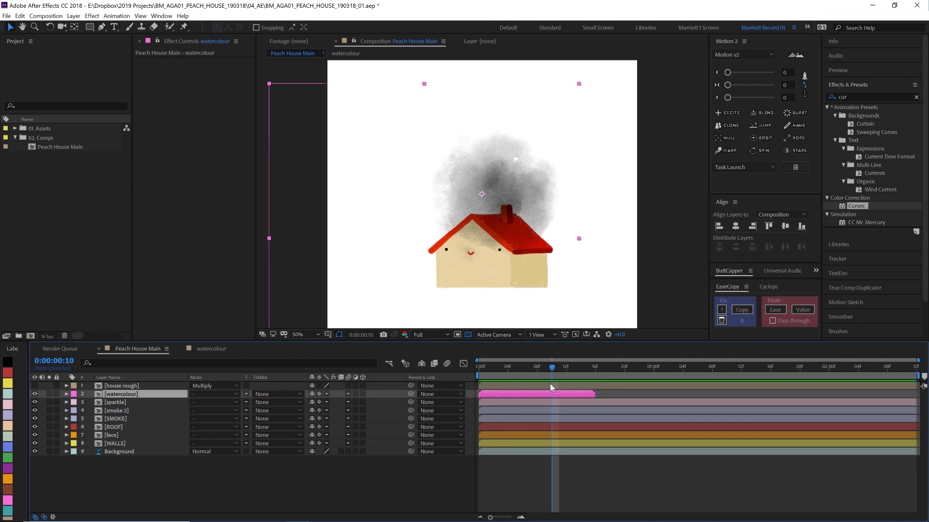
{"action": "right_click", "coordinate": [565, 391]}
{"action": "mouse_move", "coordinate": [585, 206]}
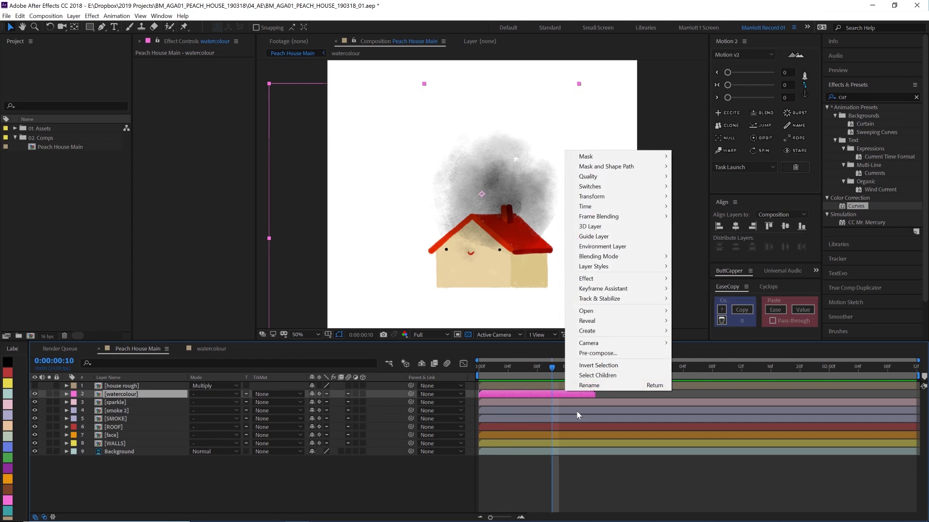
{"action": "left_click", "coordinate": [713, 208]}
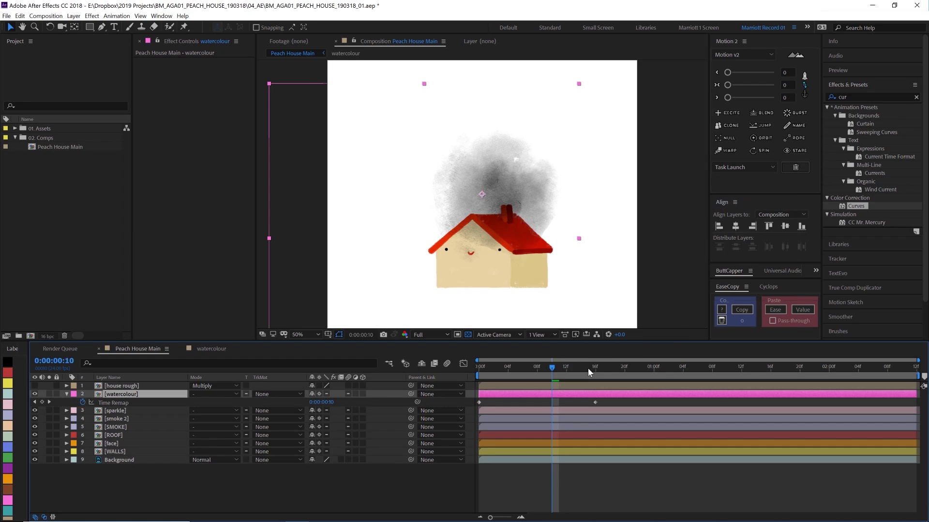
{"action": "left_click", "coordinate": [588, 369]}
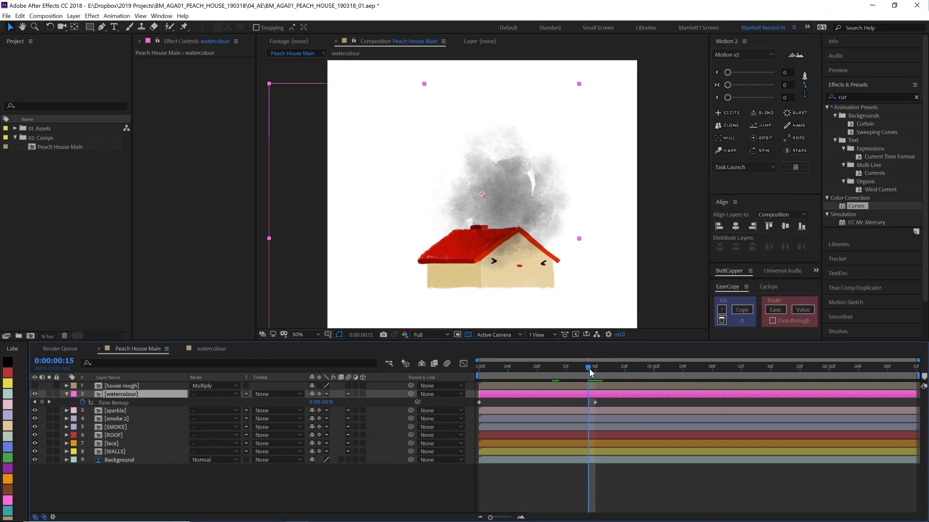
{"action": "left_click", "coordinate": [43, 402]}
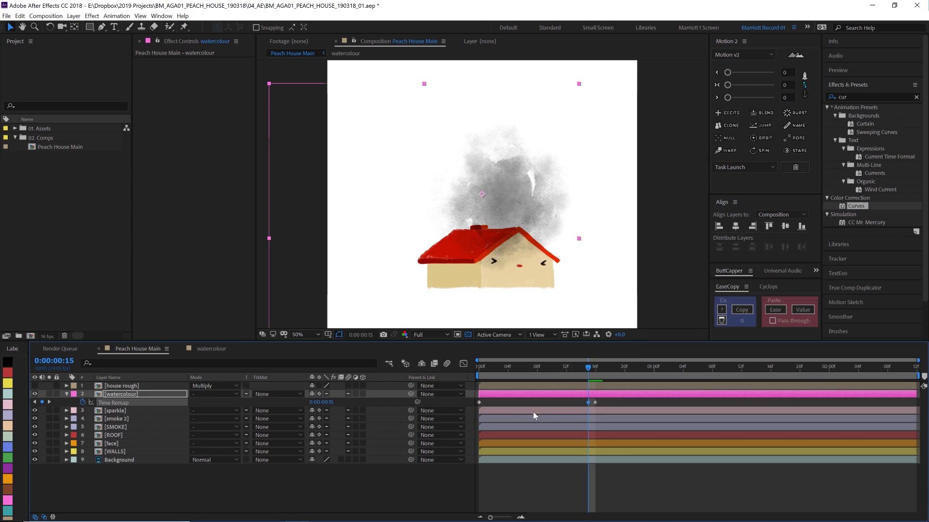
{"action": "key", "text": "BackSpace"}
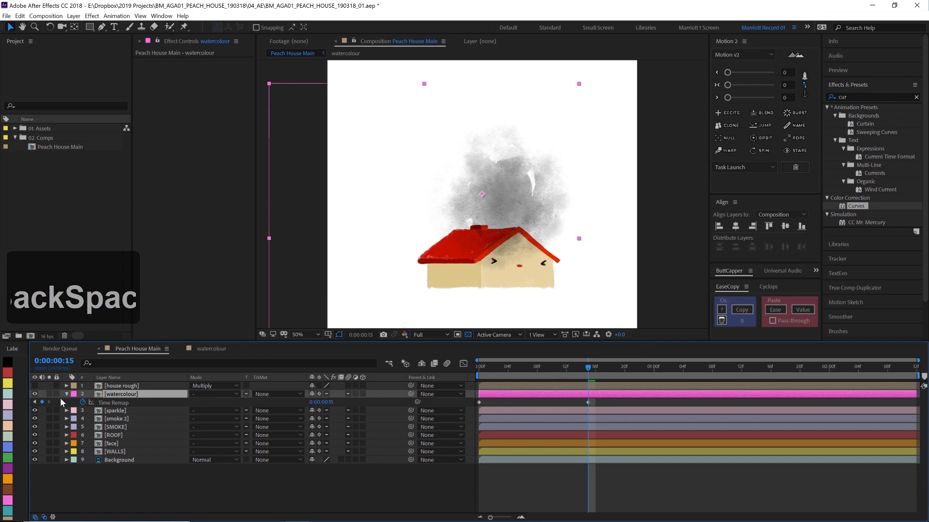
Add a loopOut("cycle") expression to Time Remap and preview the looping cloud
{"action": "left_click", "coordinate": [83, 402], "text": "alt"}
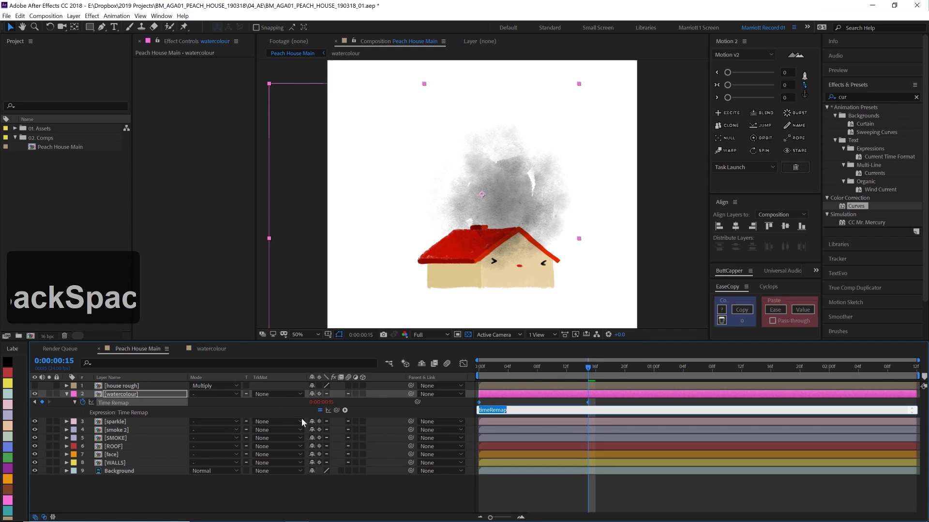
{"action": "left_click", "coordinate": [344, 410]}
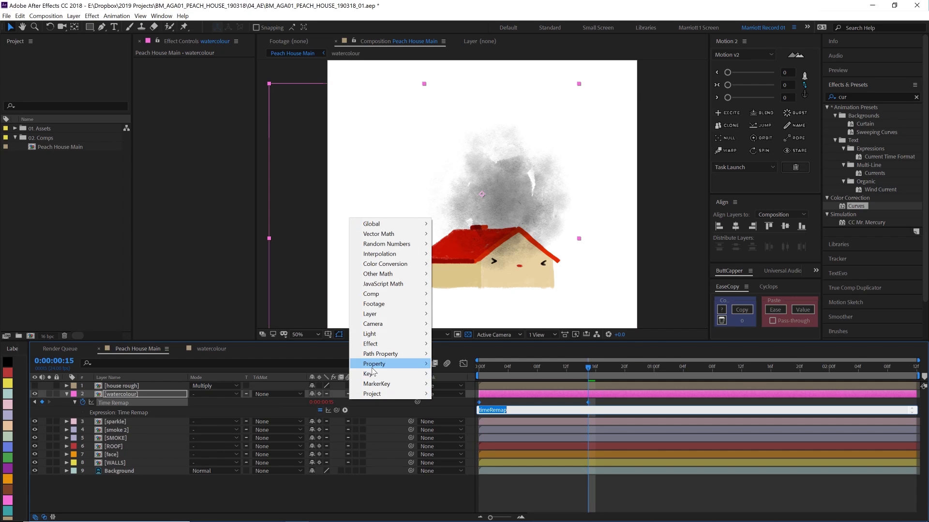
{"action": "mouse_move", "coordinate": [374, 363]}
{"action": "left_click", "coordinate": [509, 255]}
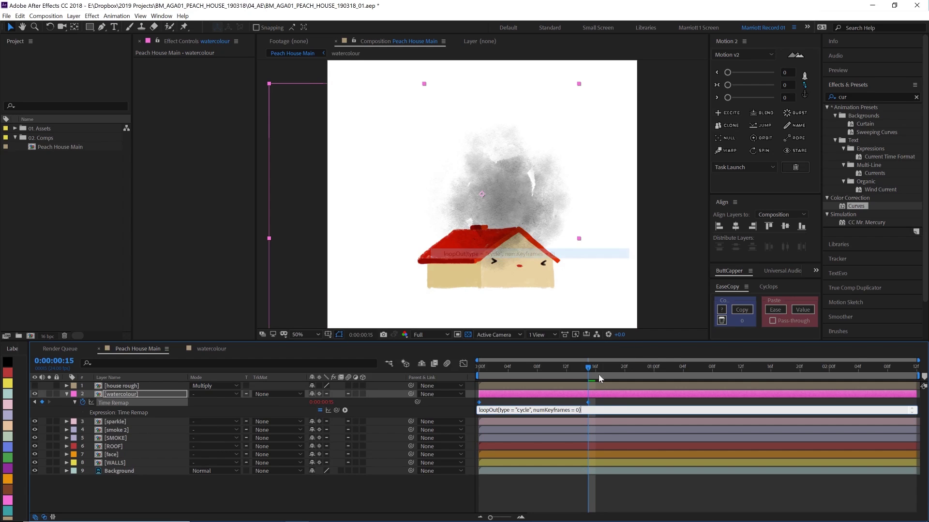
{"action": "left_click", "coordinate": [603, 400]}
{"action": "key", "text": "space"}
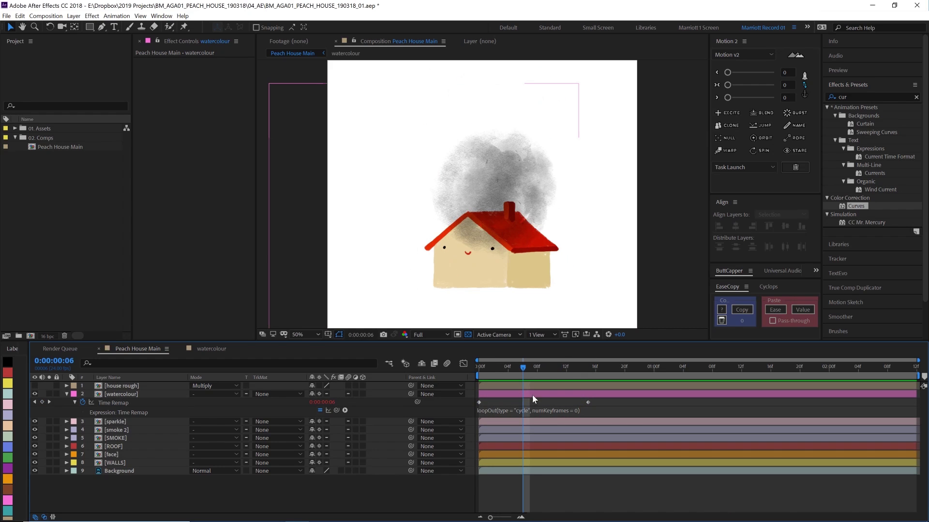
Move the watercolour texture over the walls, place it above WALLS and duplicate WALLS
{"action": "left_click", "coordinate": [531, 395]}
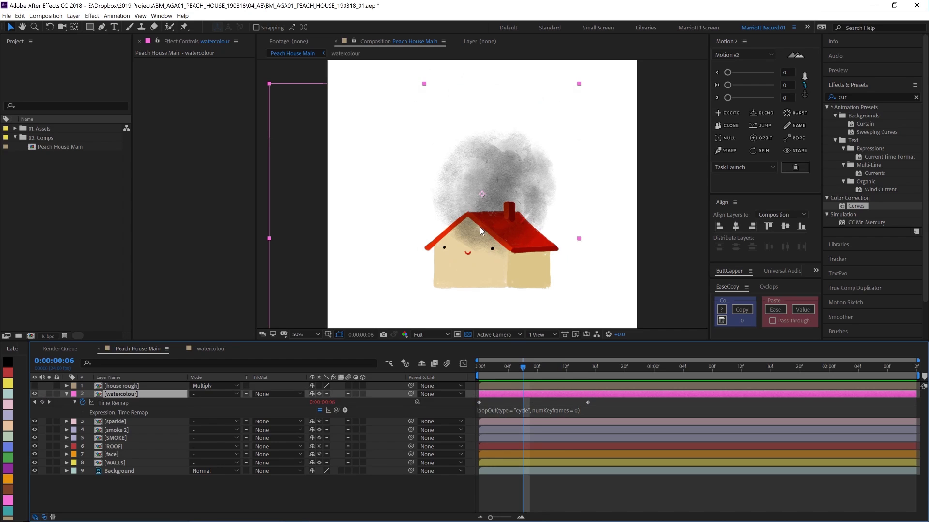
{"action": "left_click_drag", "start_coordinate": [472, 227], "coordinate": [520, 290]}
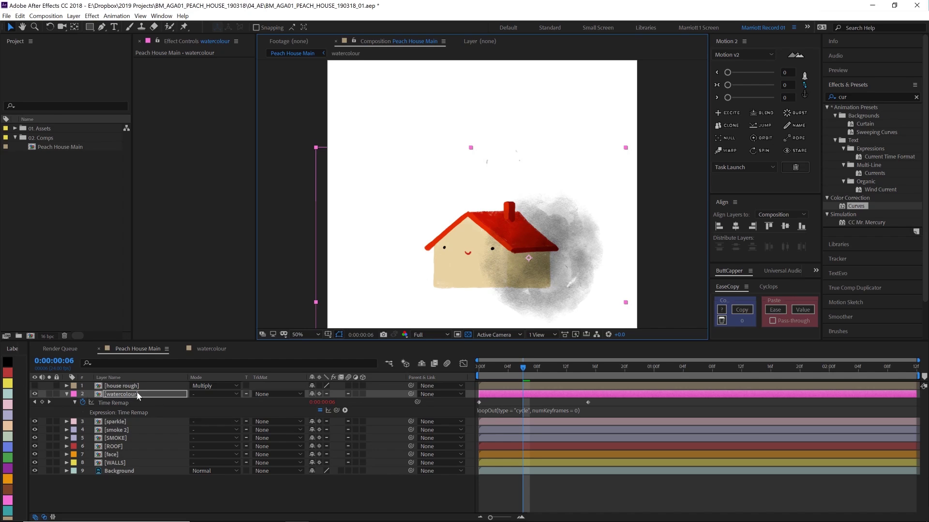
{"action": "left_click_drag", "start_coordinate": [138, 395], "coordinate": [129, 463]}
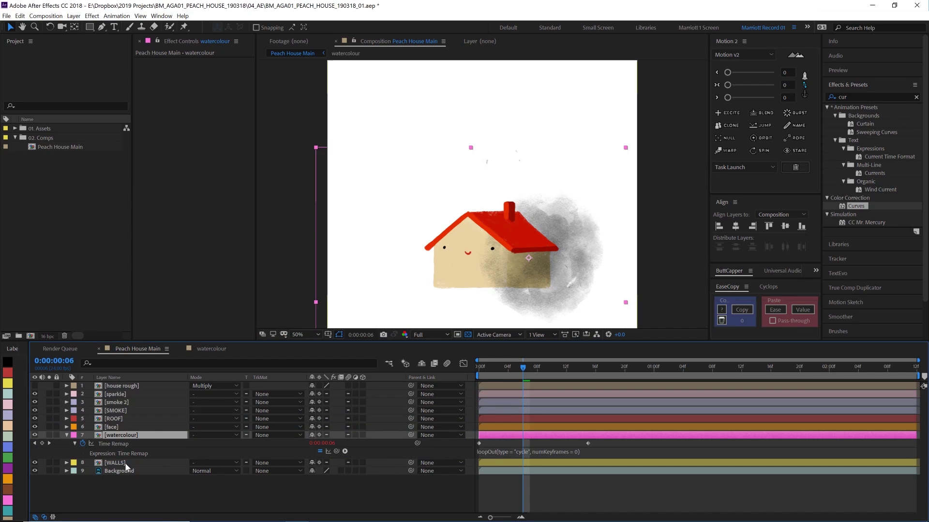
{"action": "left_click", "coordinate": [129, 463]}
{"action": "key", "text": "ctrl+d"}
Set the watercolour layer's track matte to Alpha Matte from the walls copy
{"action": "left_click", "coordinate": [134, 443]}
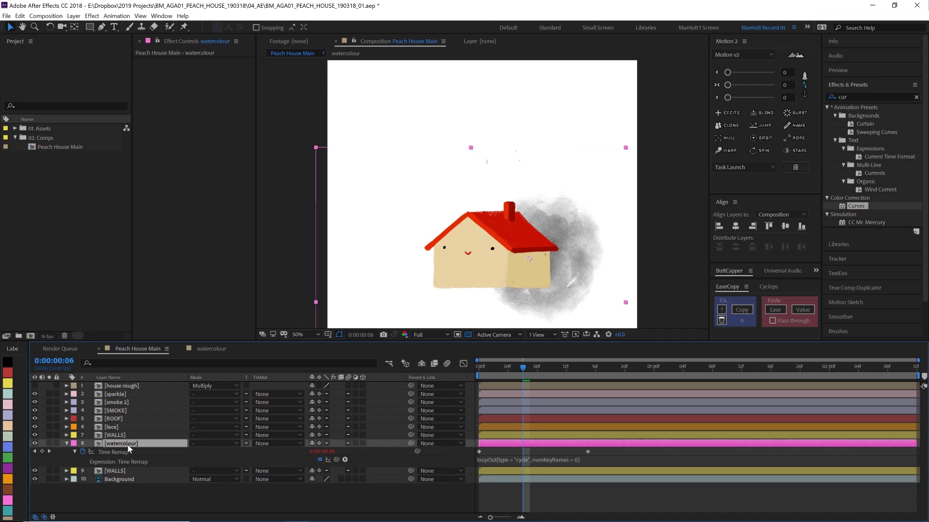
{"action": "left_click", "coordinate": [280, 443]}
{"action": "left_click", "coordinate": [291, 464]}
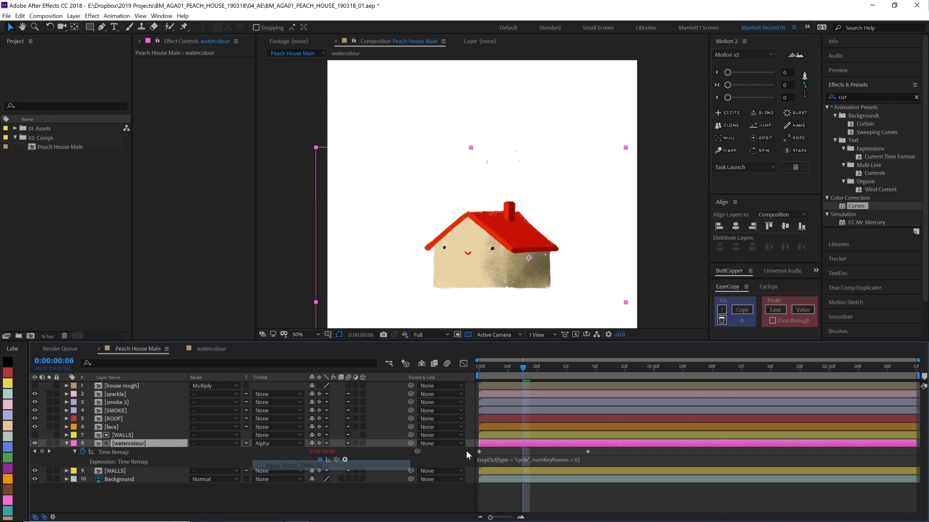
Rename the duplicated walls layer to WALLS matte and return to the timeline start
{"action": "left_click", "coordinate": [122, 435]}
{"action": "key", "text": "Return"}
{"action": "type", "text": "matte"}
{"action": "left_click", "coordinate": [144, 452]}
{"action": "key", "text": "ctrl+Up"}
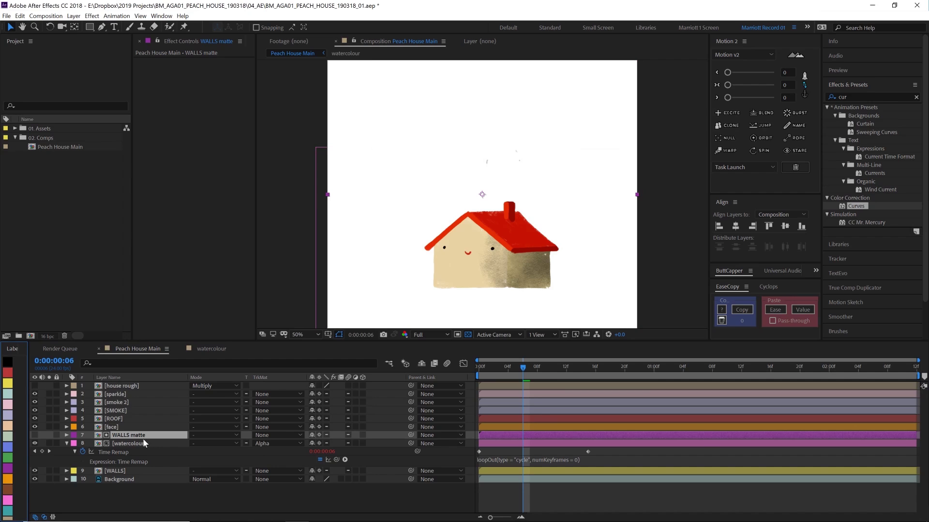
{"action": "left_click", "coordinate": [522, 443]}
{"action": "key", "text": "Home"}
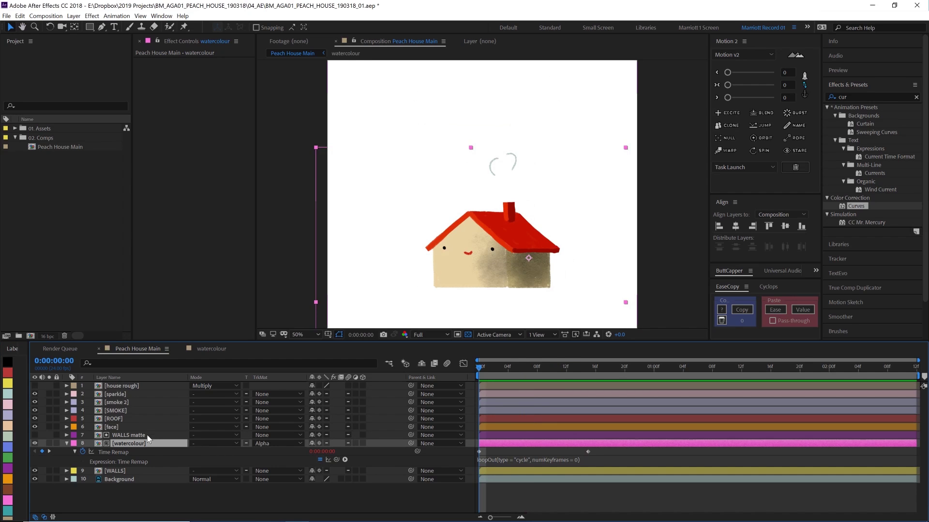
Apply Curves to watercolour and raise the Red channel's dark end to warm the texture
{"action": "left_click_drag", "start_coordinate": [255, 189], "coordinate": [297, 189]}
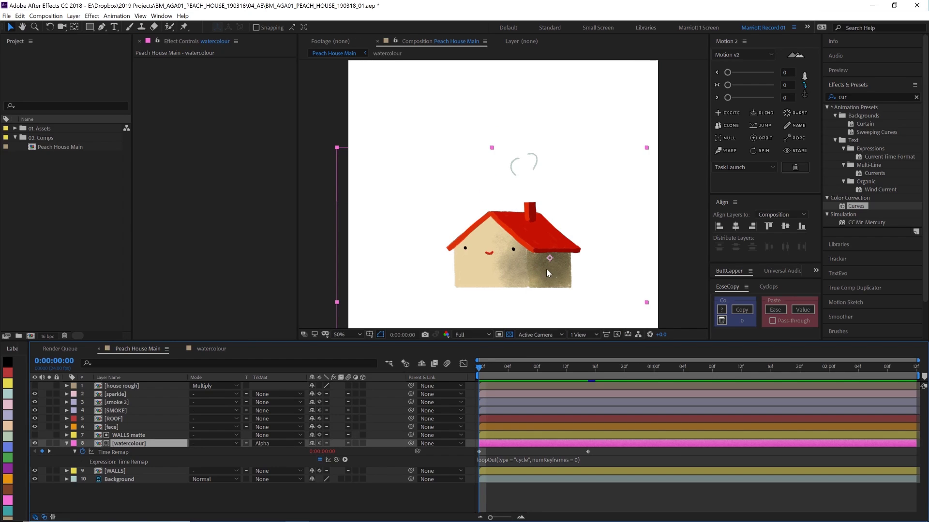
{"action": "left_click_drag", "start_coordinate": [846, 206], "coordinate": [487, 263]}
{"action": "double_click", "coordinate": [861, 210]}
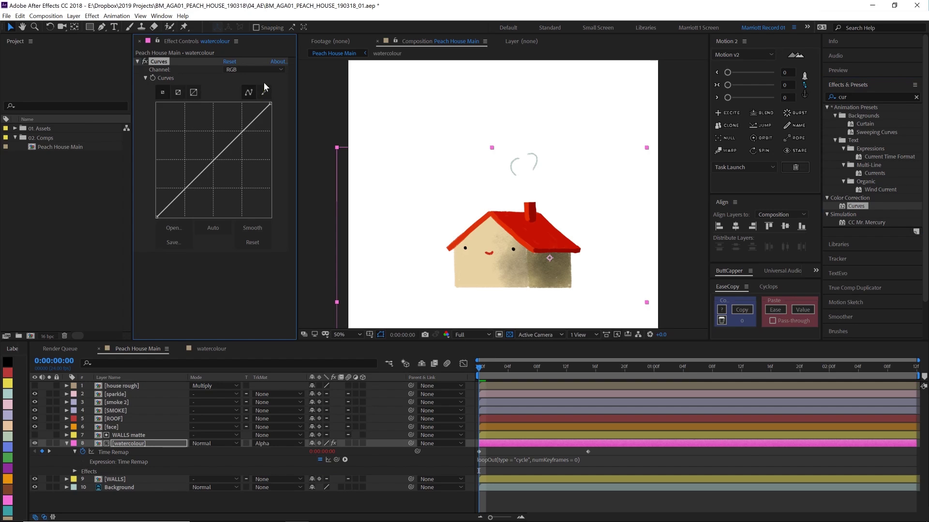
{"action": "left_click", "coordinate": [247, 69]}
{"action": "left_click", "coordinate": [243, 90]}
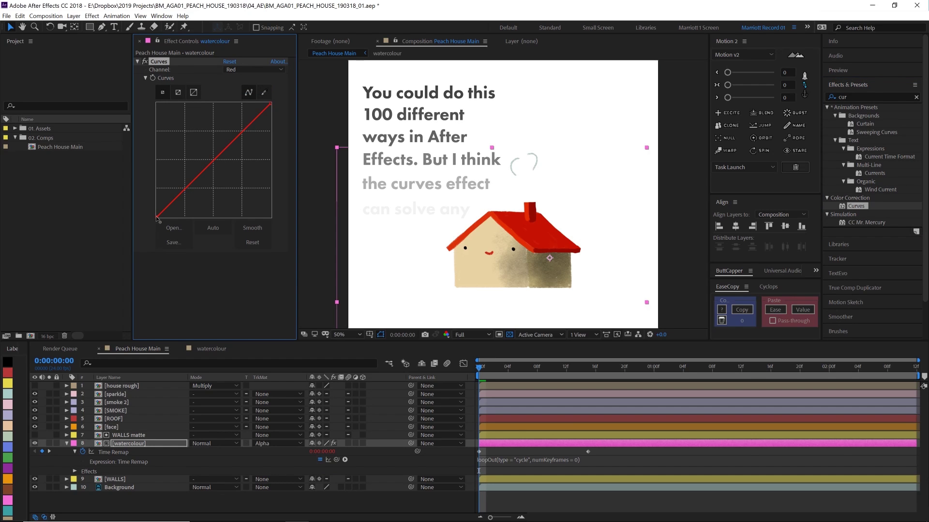
{"action": "left_click_drag", "start_coordinate": [157, 215], "coordinate": [154, 174]}
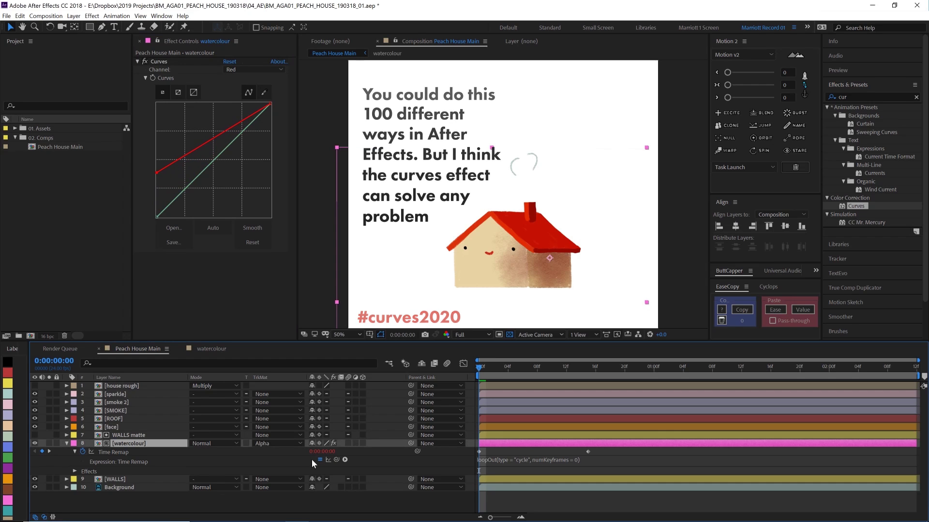
Reduce the watercolour layer's opacity to 35% and preview
{"action": "key", "text": "t"}
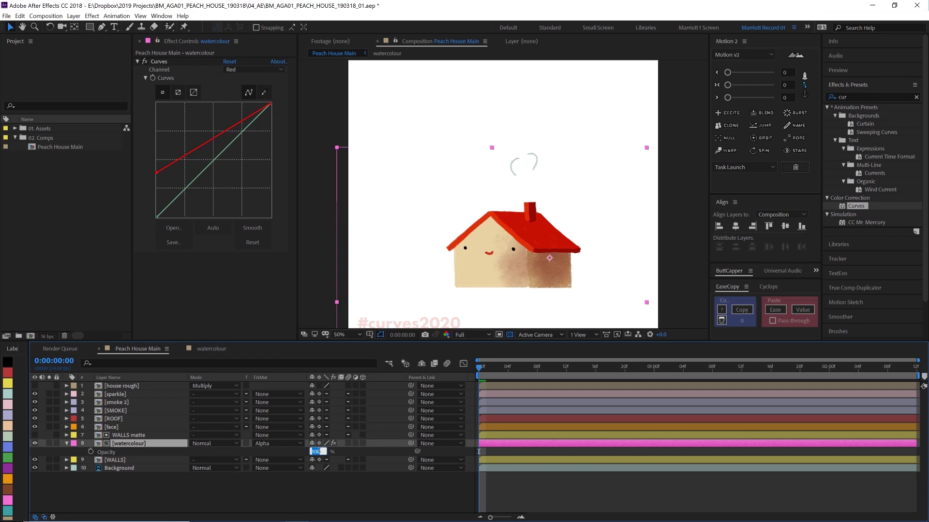
{"action": "left_click", "coordinate": [315, 451]}
{"action": "type", "text": "50"}
{"action": "key", "text": "KP_Enter"}
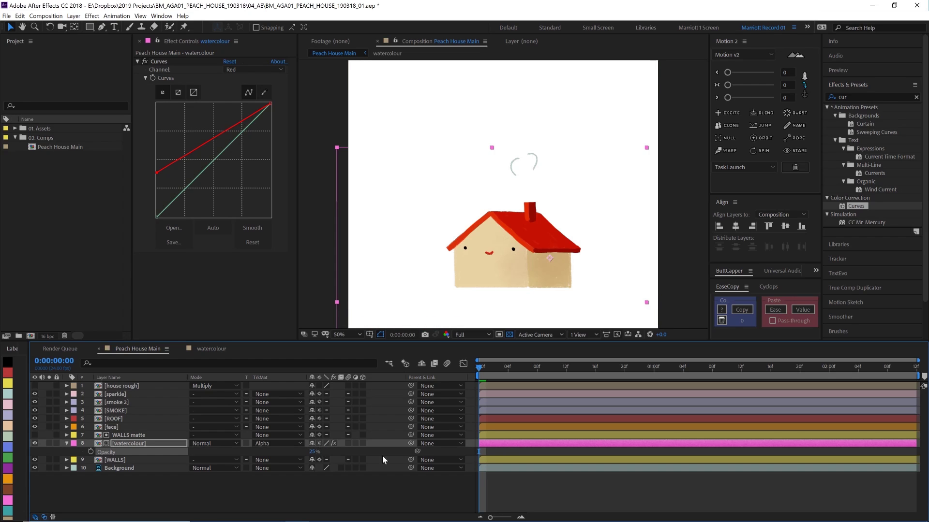
{"action": "left_click", "coordinate": [317, 452]}
{"action": "type", "text": "35"}
{"action": "key", "text": "KP_Enter"}
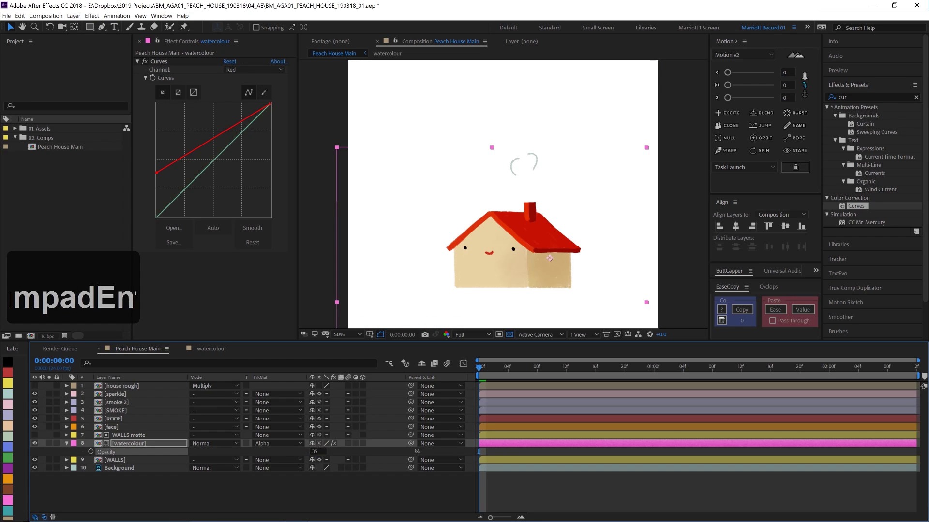
{"action": "key", "text": "space"}
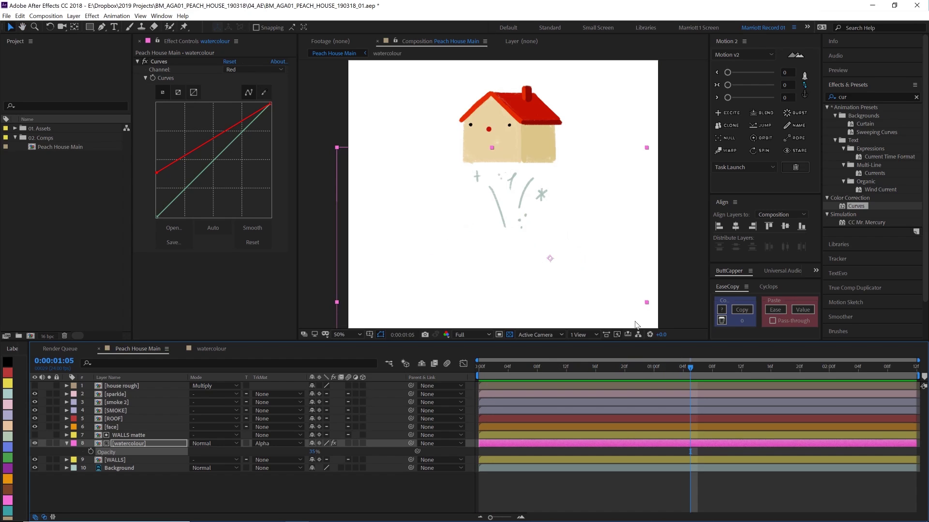
Keyframe watercolour Position at frame 22, then move the texture up at 1:05 with the house
{"action": "left_click", "coordinate": [653, 368]}
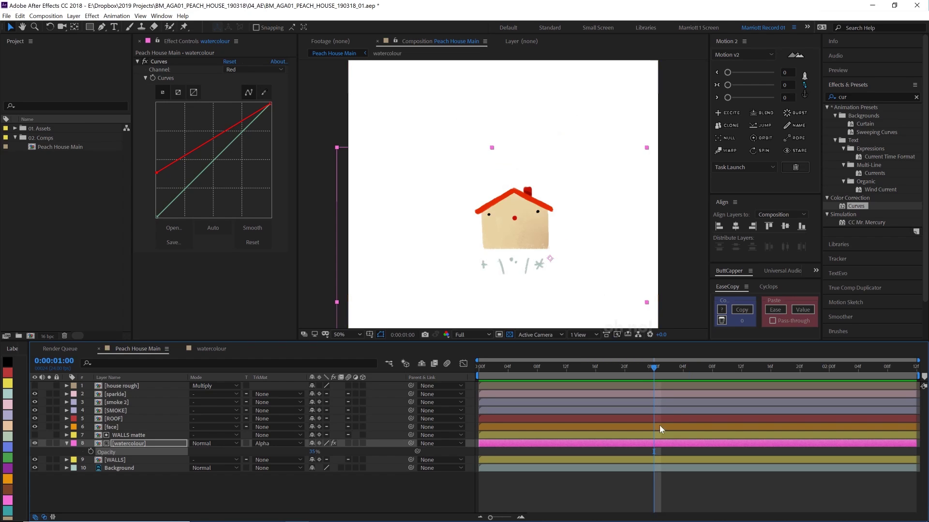
{"action": "left_click_drag", "start_coordinate": [652, 366], "coordinate": [638, 367]}
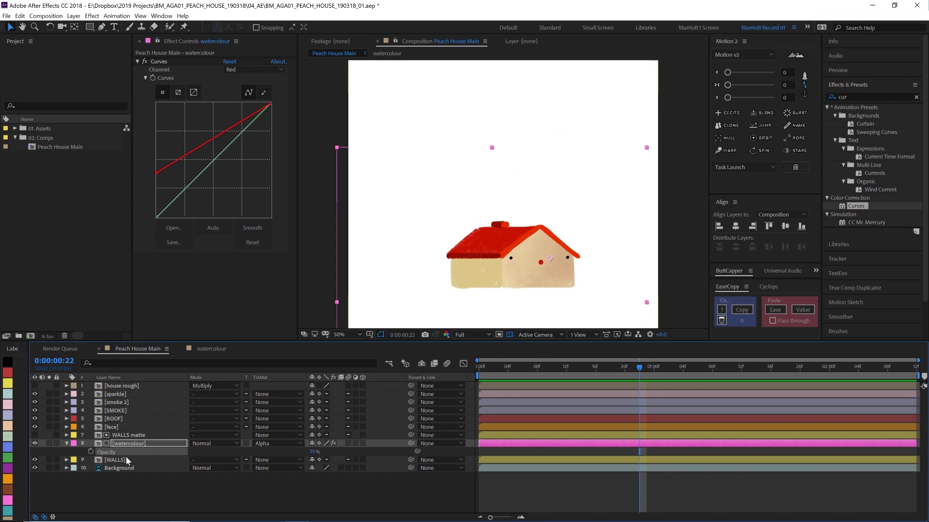
{"action": "key", "text": "p"}
{"action": "left_click", "coordinate": [90, 451]}
{"action": "left_click_drag", "start_coordinate": [655, 368], "coordinate": [690, 368]}
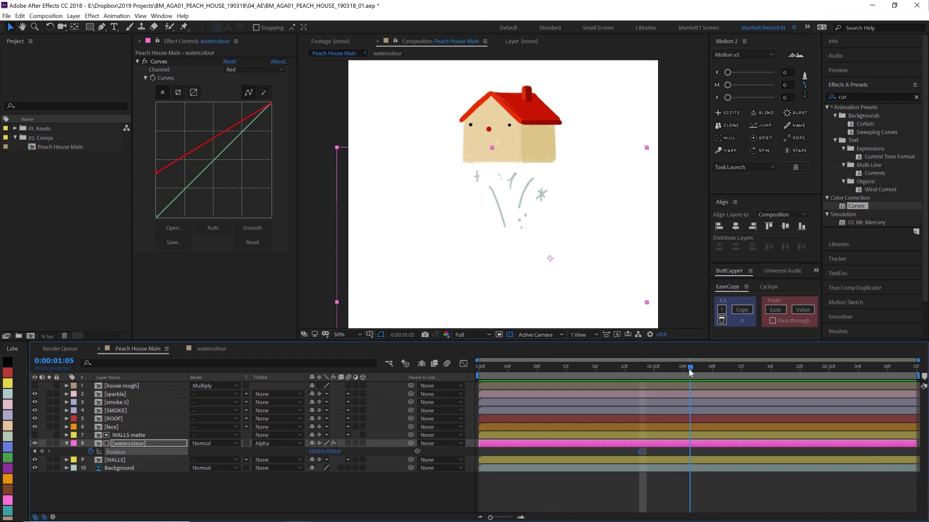
{"action": "left_click_drag", "start_coordinate": [570, 251], "coordinate": [570, 120]}
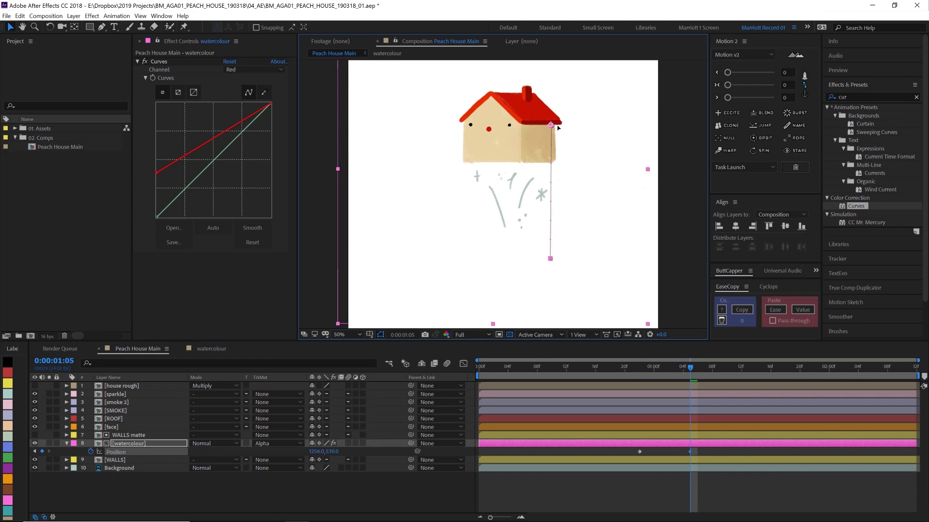
Paste the starting Position keyframe at 1:21 where the house lands, and preview
{"action": "left_click_drag", "start_coordinate": [751, 366], "coordinate": [763, 367]}
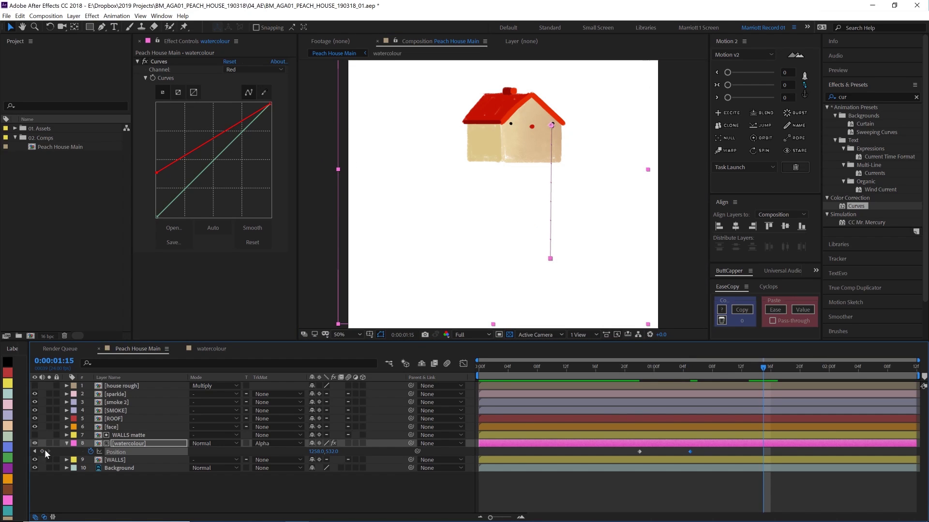
{"action": "left_click", "coordinate": [807, 366]}
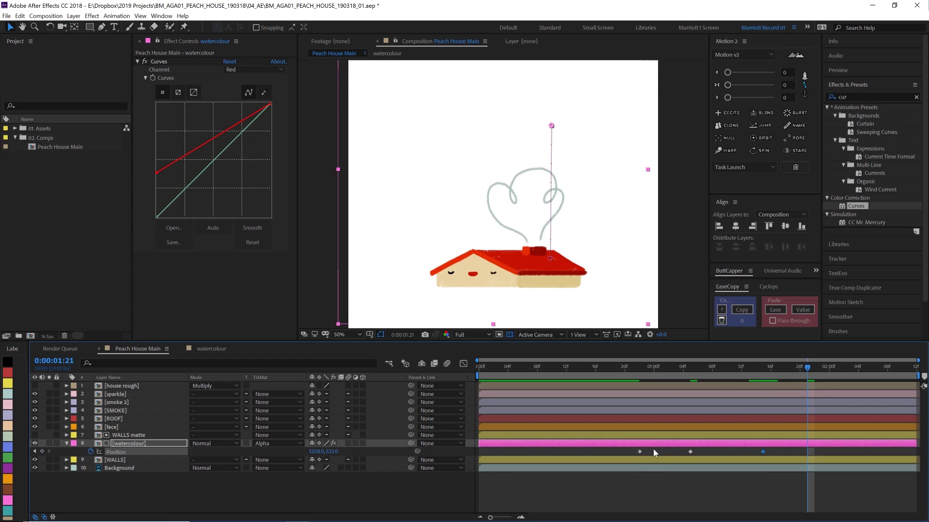
{"action": "left_click", "coordinate": [639, 451]}
{"action": "key", "text": "ctrl+c"}
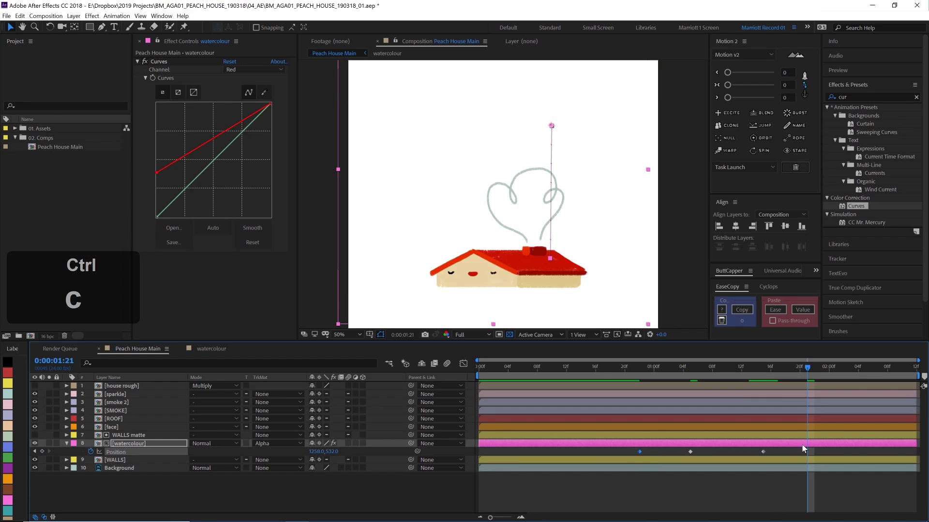
{"action": "key", "text": "ctrl+v"}
{"action": "key", "text": "space"}
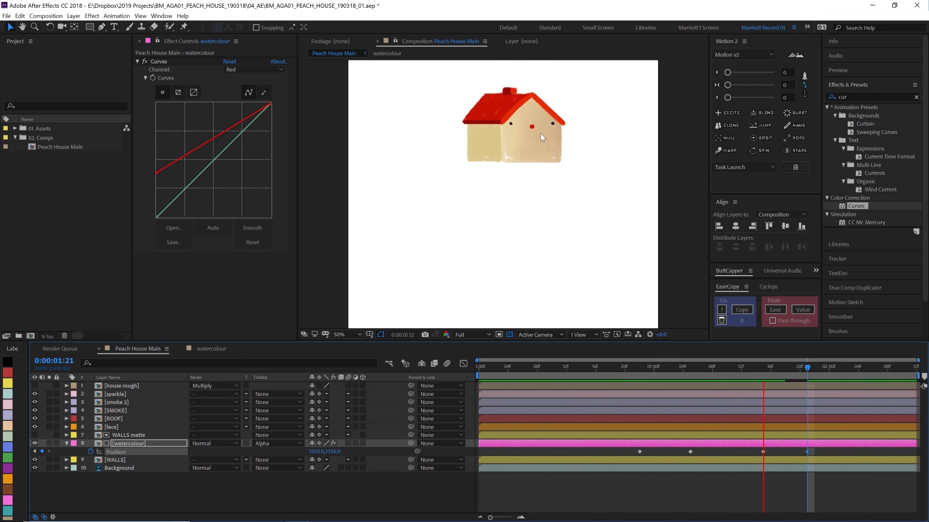
{"action": "left_click_drag", "start_coordinate": [589, 366], "coordinate": [639, 367]}
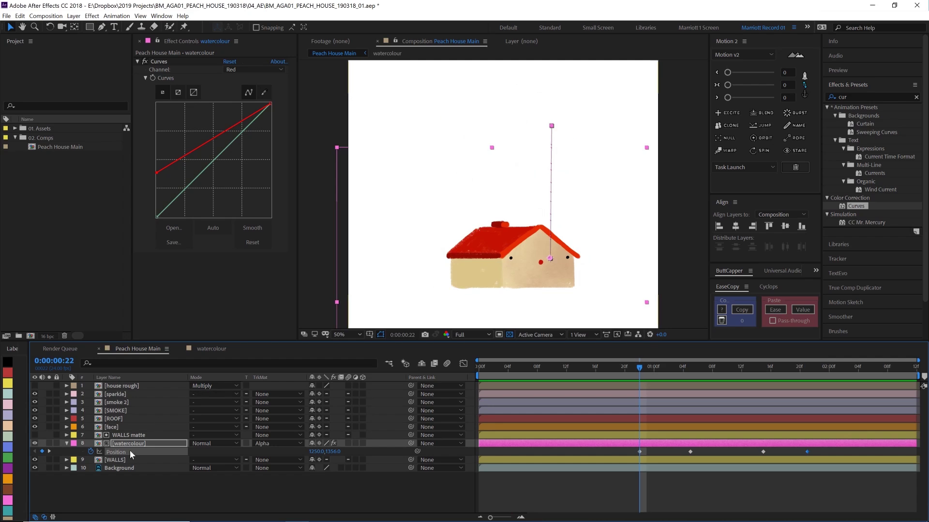
Duplicate the ROOF layer and rename the copy ROOF matte
{"action": "left_click", "coordinate": [128, 417]}
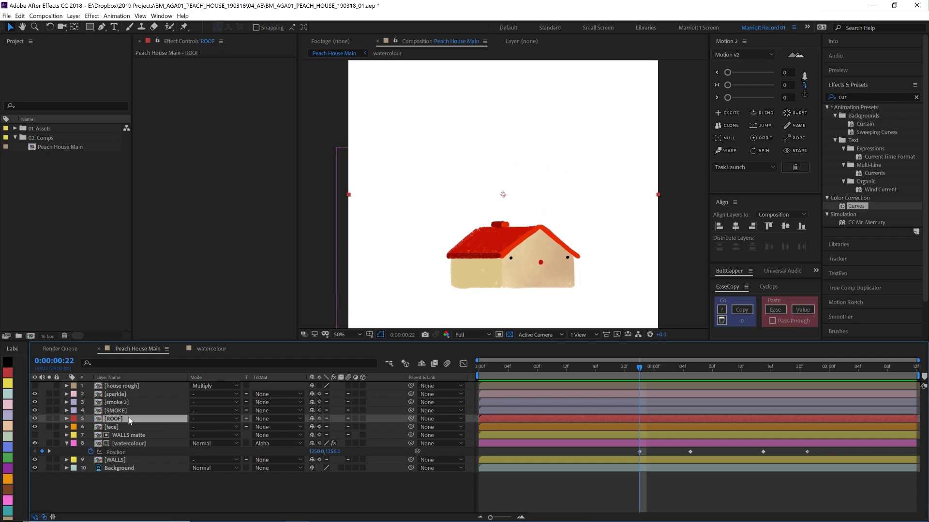
{"action": "key", "text": "ctrl+d"}
{"action": "key", "text": "Return"}
{"action": "type", "text": "matte"}
{"action": "key", "text": "Return"}
Duplicate the watercolour layer and place the copy beneath ROOF matte
{"action": "left_click", "coordinate": [130, 451]}
{"action": "key", "text": "ctrl+d"}
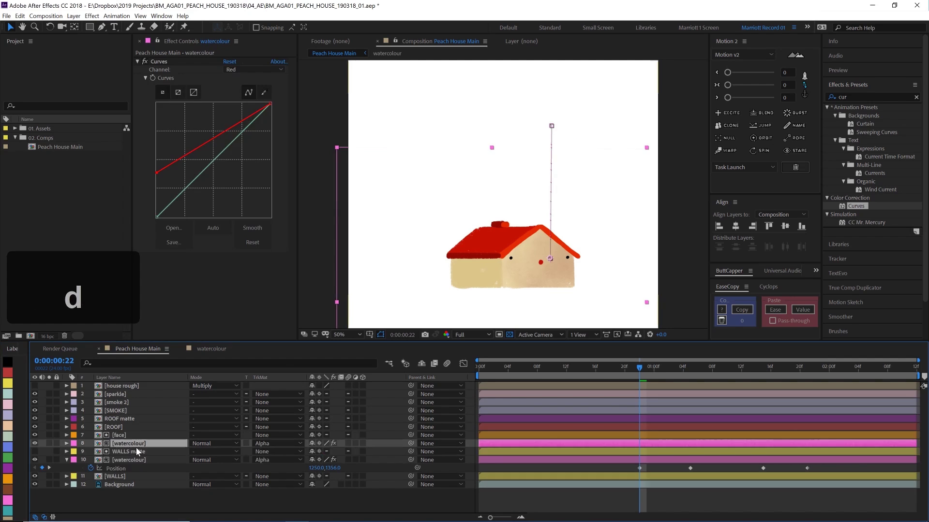
{"action": "left_click", "coordinate": [133, 428]}
{"action": "left_click_drag", "start_coordinate": [131, 452], "coordinate": [131, 423]}
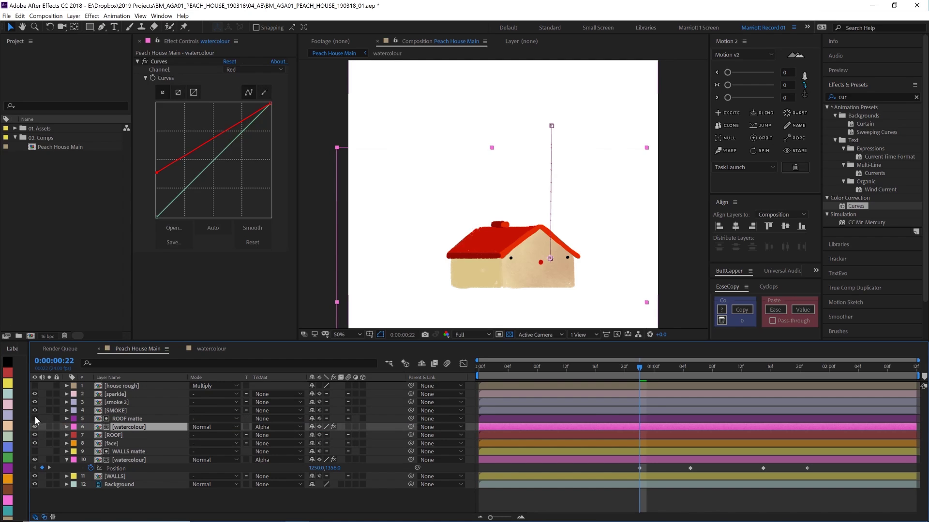
{"action": "key", "text": "u"}
Straighten the copy's red Curves channel and preview the roof texture
{"action": "left_click_drag", "start_coordinate": [639, 367], "coordinate": [523, 368]}
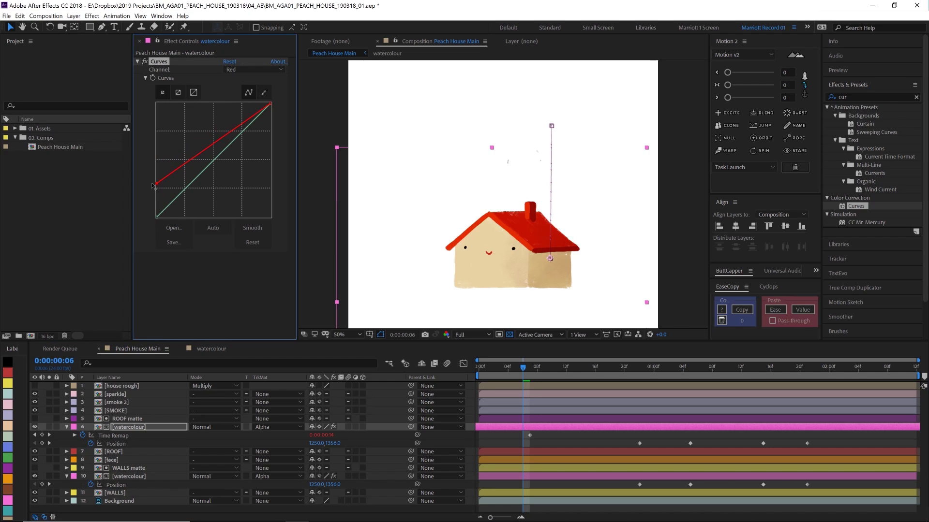
{"action": "mouse_move", "coordinate": [157, 173]}
{"action": "left_mouse_down"}
{"action": "mouse_move", "coordinate": [150, 238]}
{"action": "mouse_move", "coordinate": [157, 203]}
{"action": "left_mouse_up"}
{"action": "key", "text": "space"}
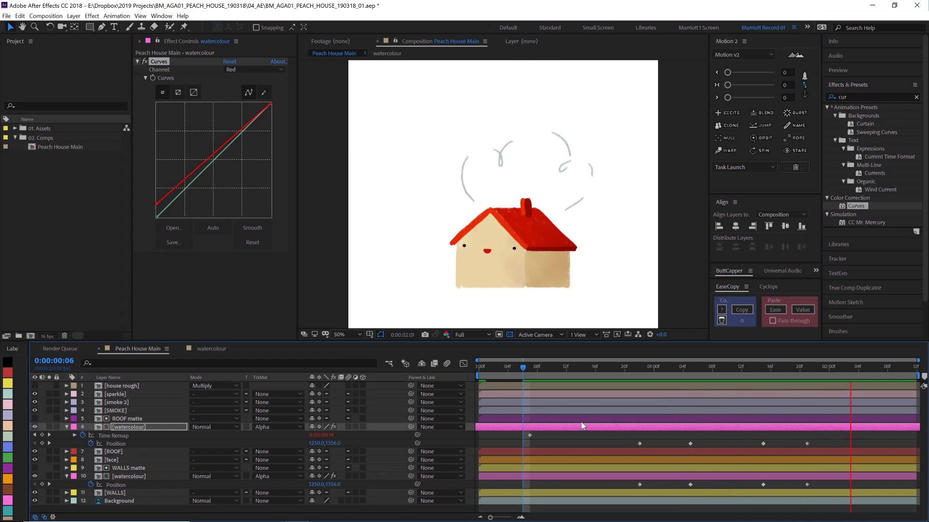
{"action": "left_click", "coordinate": [544, 362]}
{"action": "scroll", "coordinate": [529, 254], "scroll_direction": "down", "scroll_amount": 1}
{"action": "key", "text": "space"}
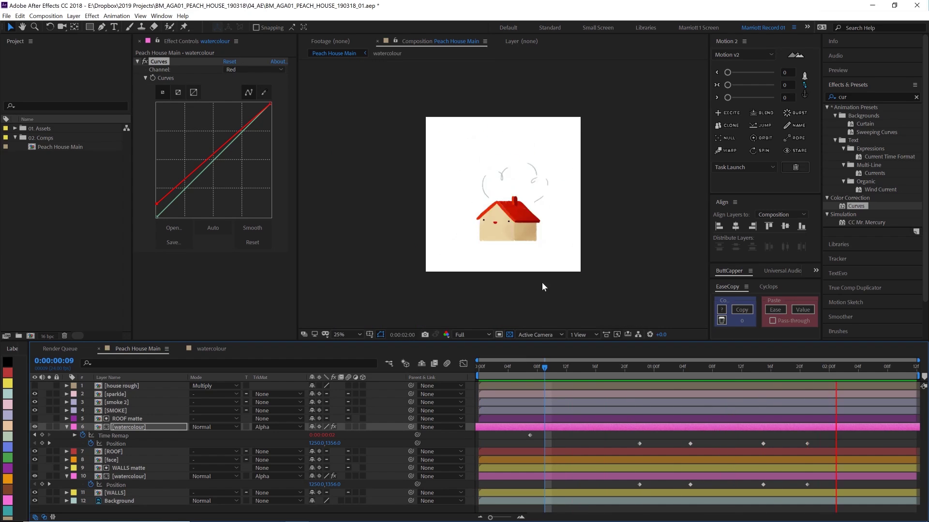
Add Light_Texture.mp4 from Assets as the top layer of Peach House Main
{"action": "key", "text": "space"}
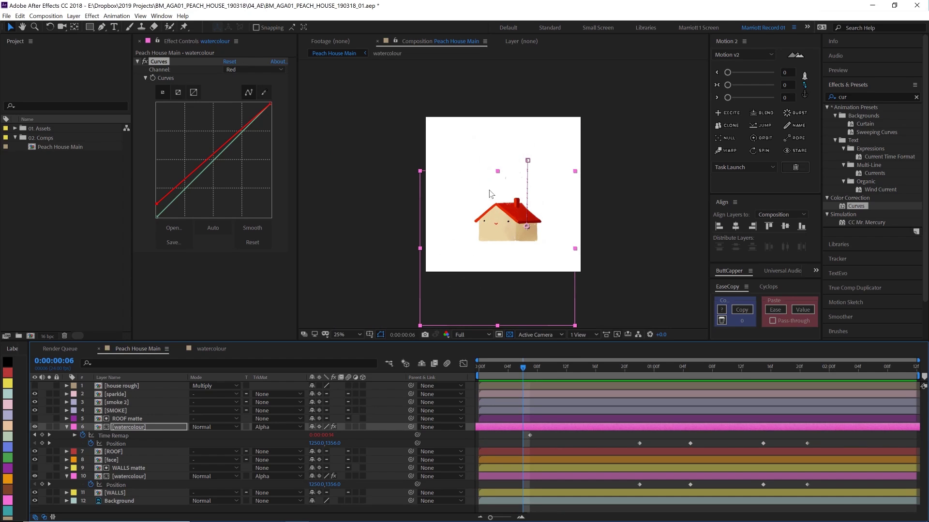
{"action": "left_click", "coordinate": [15, 129]}
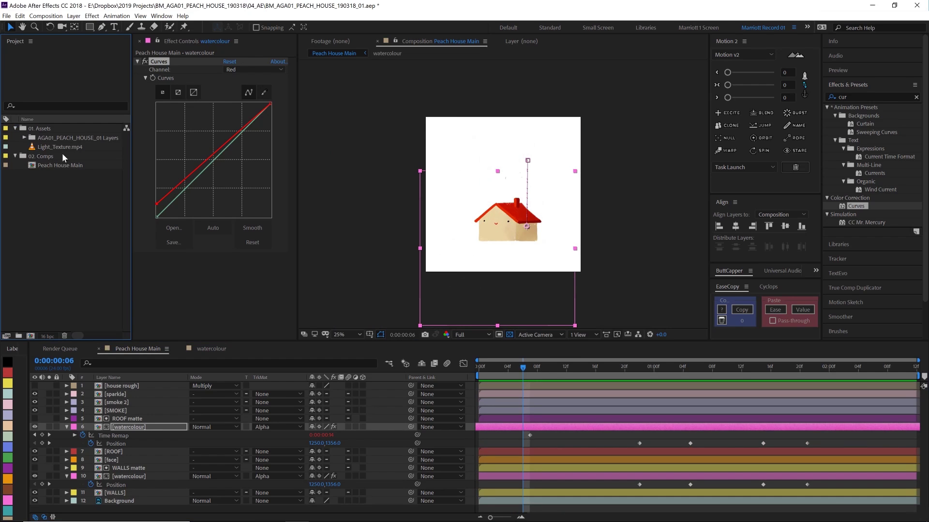
{"action": "left_click", "coordinate": [62, 147]}
{"action": "left_click_drag", "start_coordinate": [72, 150], "coordinate": [150, 387]}
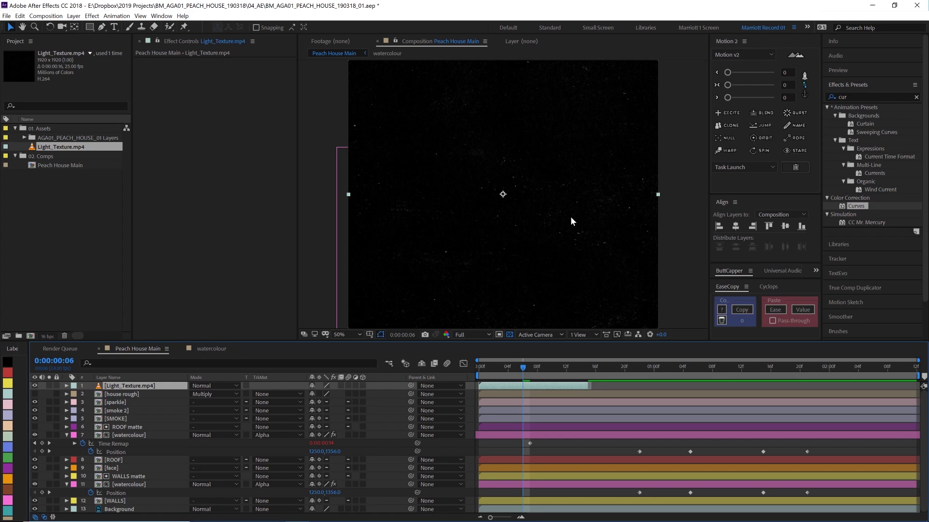
{"action": "mouse_move", "coordinate": [521, 368]}
{"action": "left_mouse_down"}
{"action": "mouse_move", "coordinate": [481, 370]}
{"action": "mouse_move", "coordinate": [524, 371]}
{"action": "left_mouse_up"}
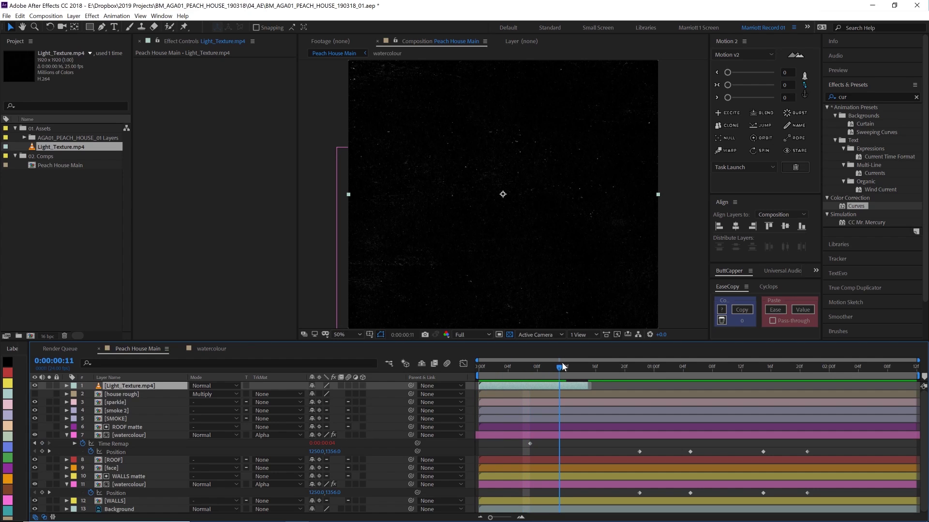
{"action": "left_click_drag", "start_coordinate": [487, 368], "coordinate": [526, 368]}
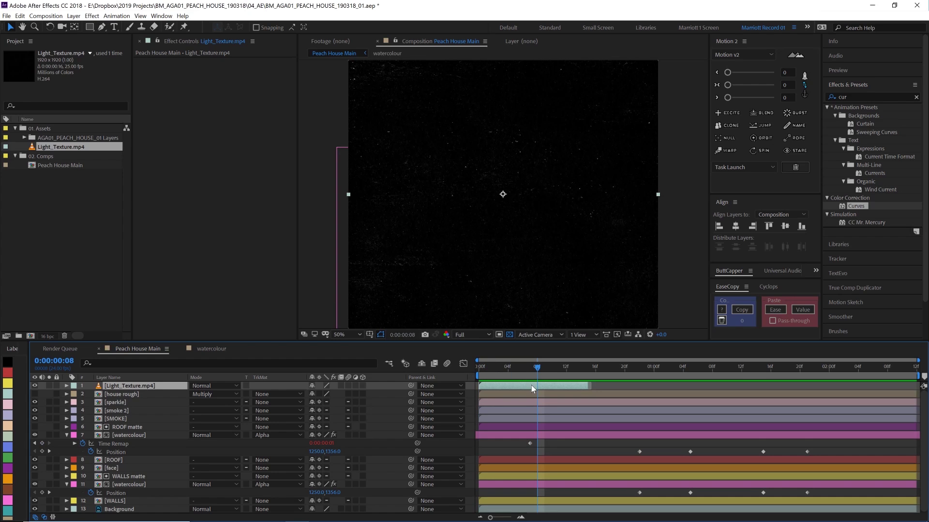
Enable time remapping on Light_Texture with a loopOut("cycle") expression and preview
{"action": "right_click", "coordinate": [531, 385]}
{"action": "left_click", "coordinate": [689, 202]}
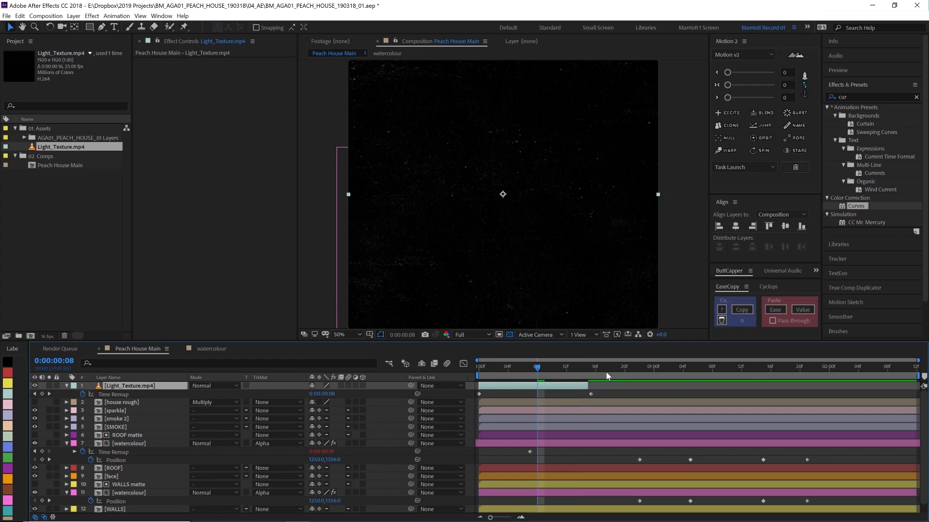
{"action": "left_click", "coordinate": [312, 394], "text": "alt"}
{"action": "left_click", "coordinate": [345, 401]}
{"action": "left_click", "coordinate": [450, 363]}
{"action": "key", "text": "space"}
{"action": "key", "text": "space"}
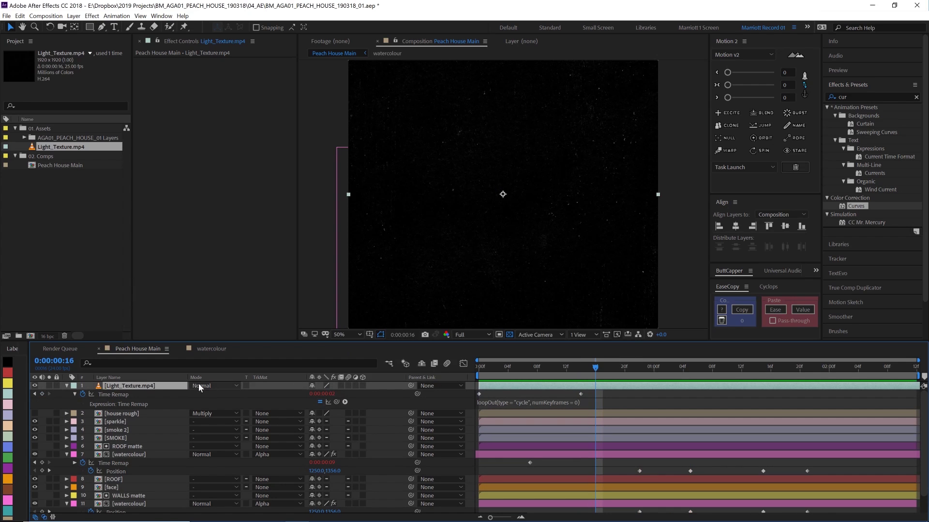
Set the Light_Texture.mp4 layer's blending mode to Screen
{"action": "left_click", "coordinate": [201, 385]}
{"action": "left_click", "coordinate": [235, 245]}
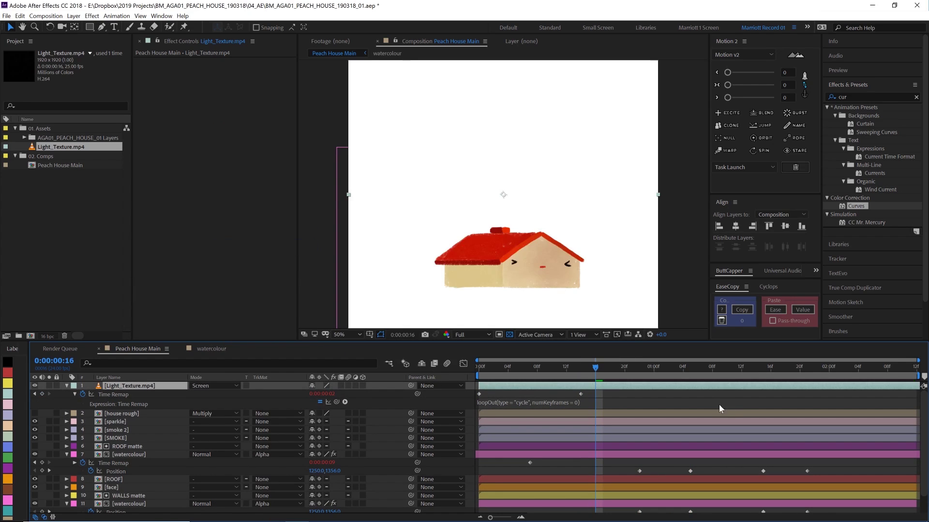
{"action": "key", "text": "Home"}
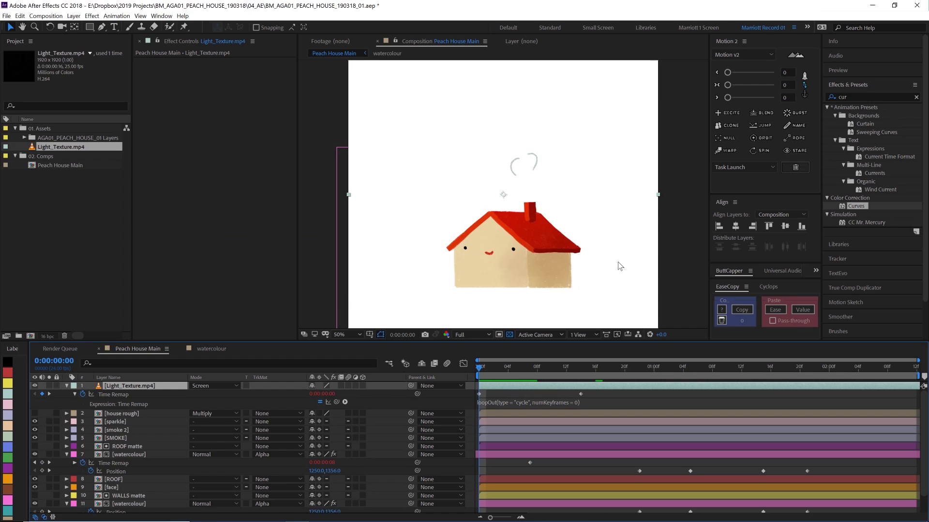
Apply Curves to Light_Texture and push the curve steeply upward to brighten the speckles, then review playback
{"action": "double_click", "coordinate": [856, 204]}
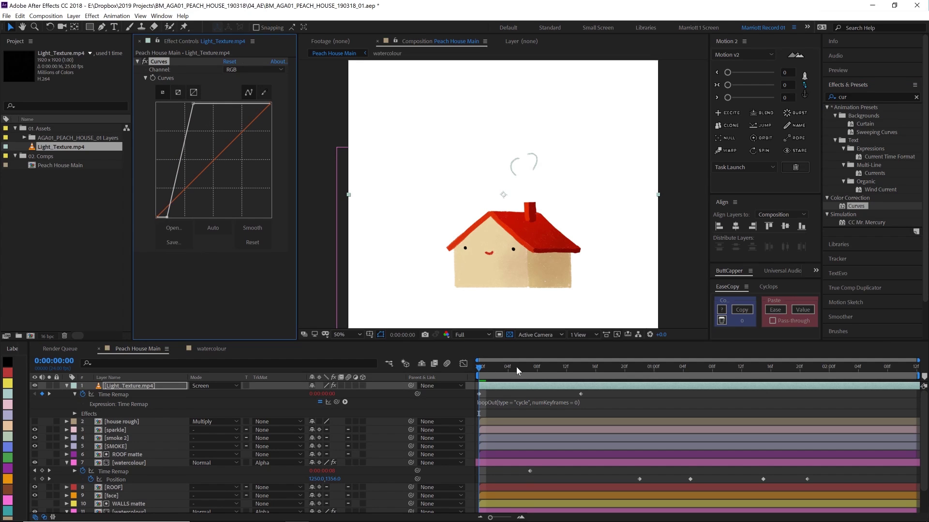
{"action": "mouse_move", "coordinate": [516, 366]}
{"action": "left_mouse_down"}
{"action": "mouse_move", "coordinate": [541, 368]}
{"action": "mouse_move", "coordinate": [531, 369]}
{"action": "left_mouse_up"}
{"action": "left_click_drag", "start_coordinate": [184, 145], "coordinate": [180, 139]}
{"action": "key", "text": "space"}
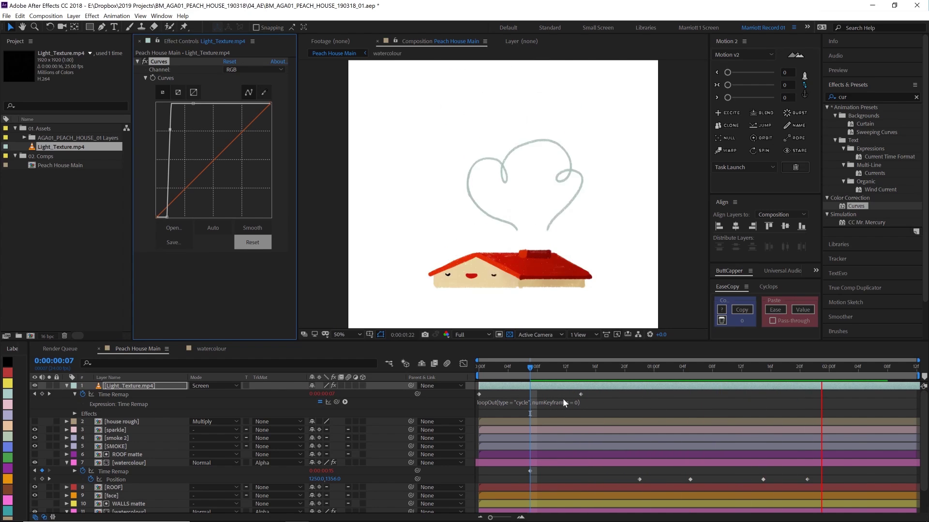
{"action": "left_click", "coordinate": [480, 368]}
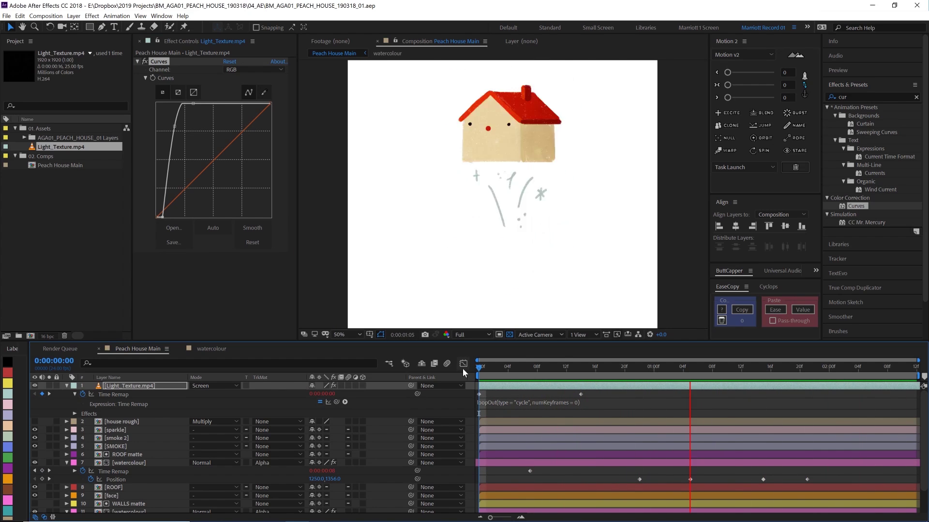